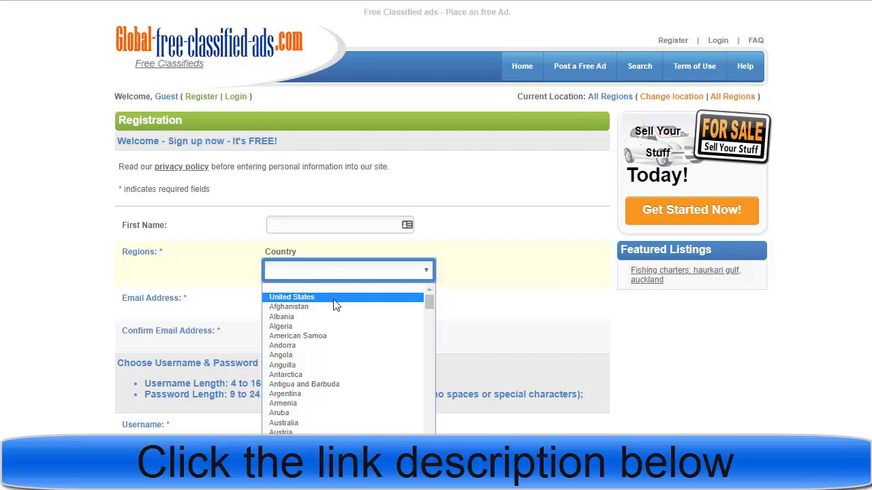
left_click(505, 280)
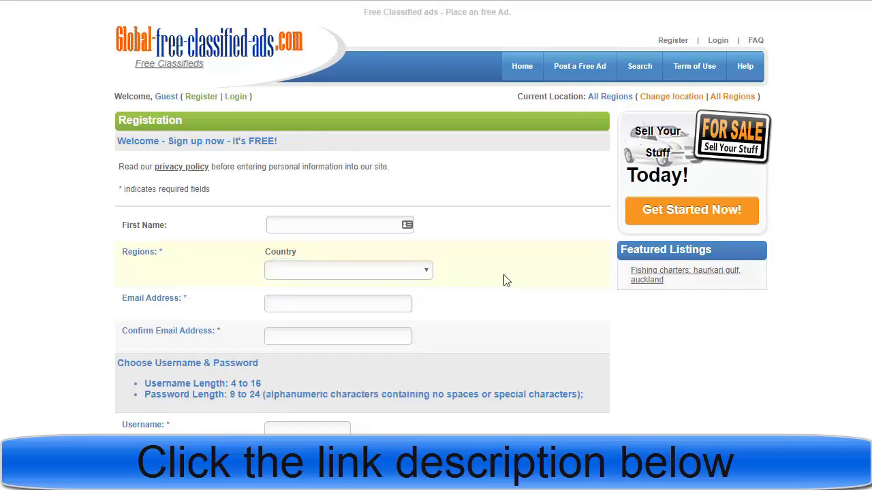
left_click(311, 302)
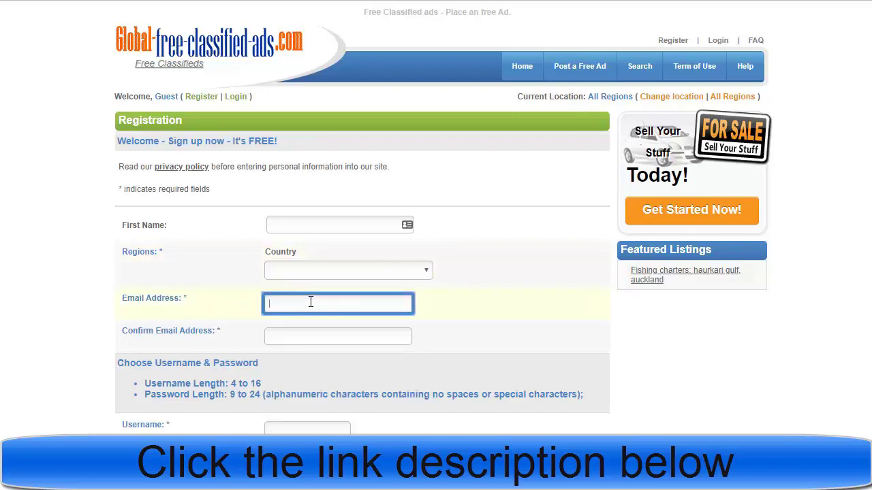
left_click(308, 339)
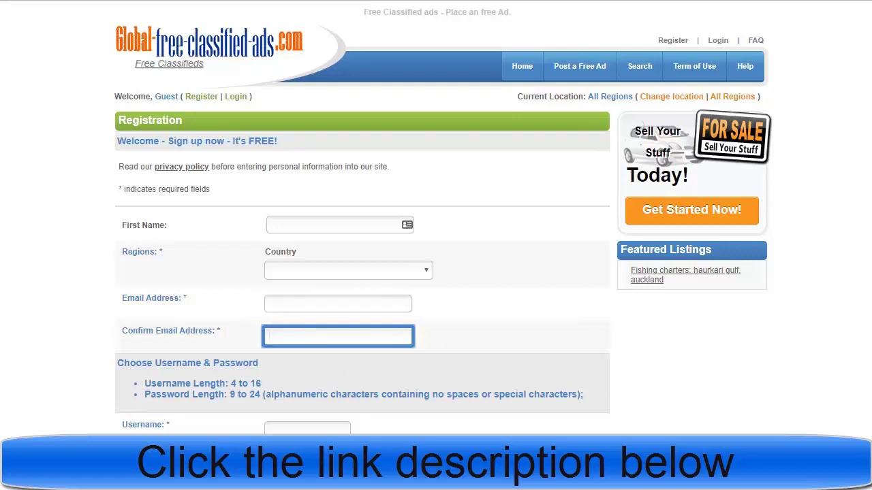
scroll(443, 217, "down", 4)
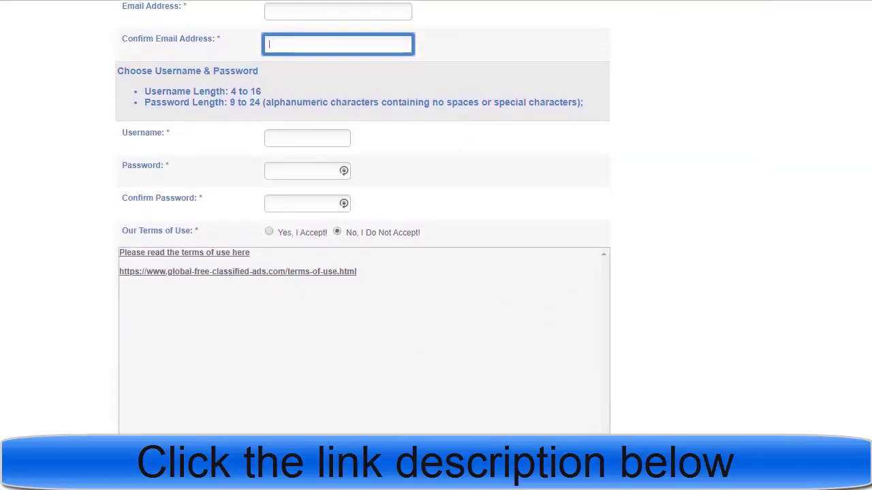
left_click(293, 129)
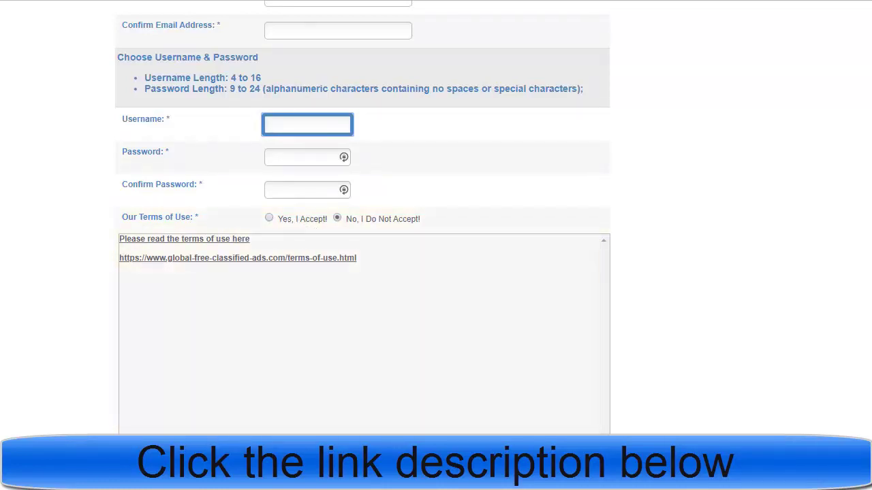
scroll(369, 365, "down", 3)
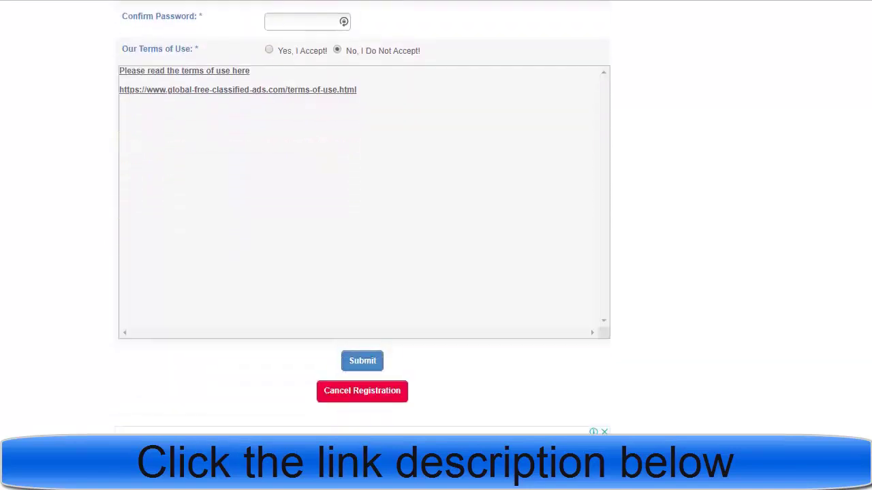
Step: Submit the completed Global-free-classified-ads.com sign-up form
left_click(374, 350)
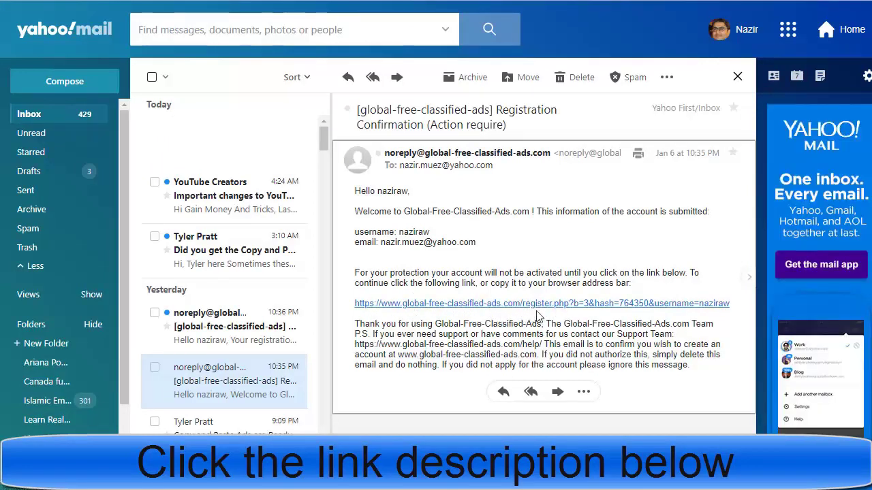
Step: Follow the account confirmation link in the Registration Confirmation email
left_click(523, 304)
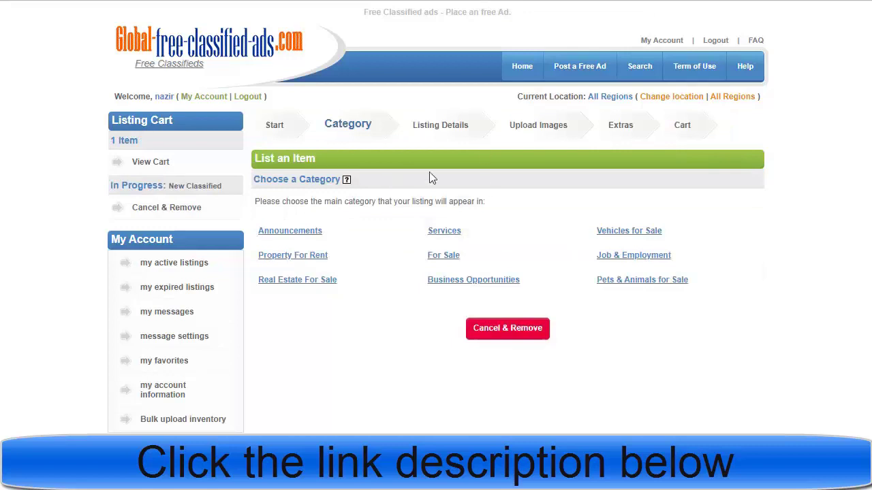
Step: Choose Business Opportunities as the new ad's category
left_click(544, 289)
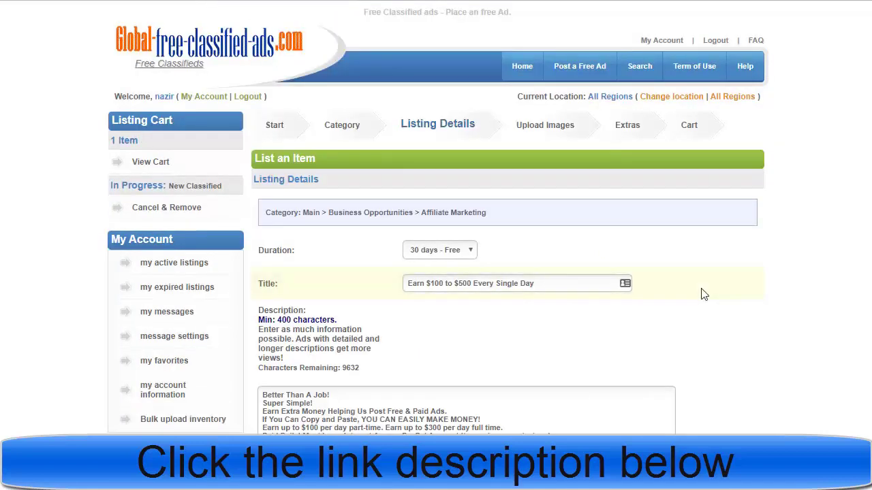
scroll(438, 219, "down", 1)
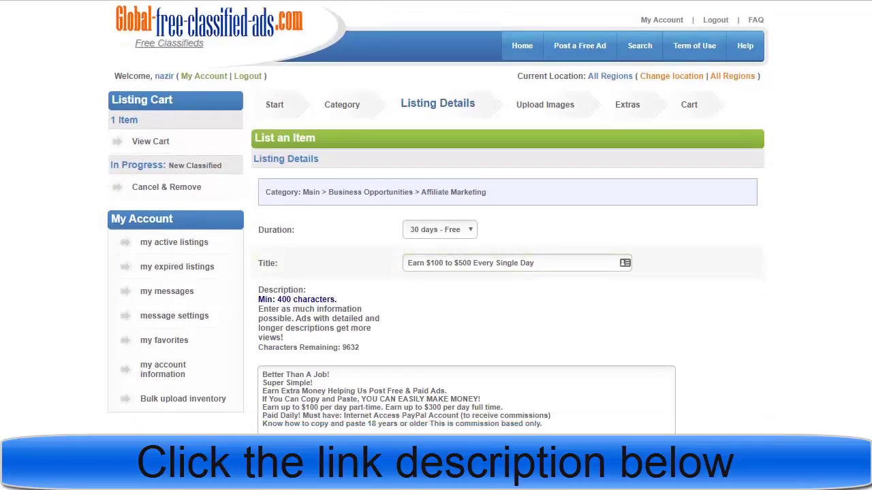
scroll(438, 219, "down", 1)
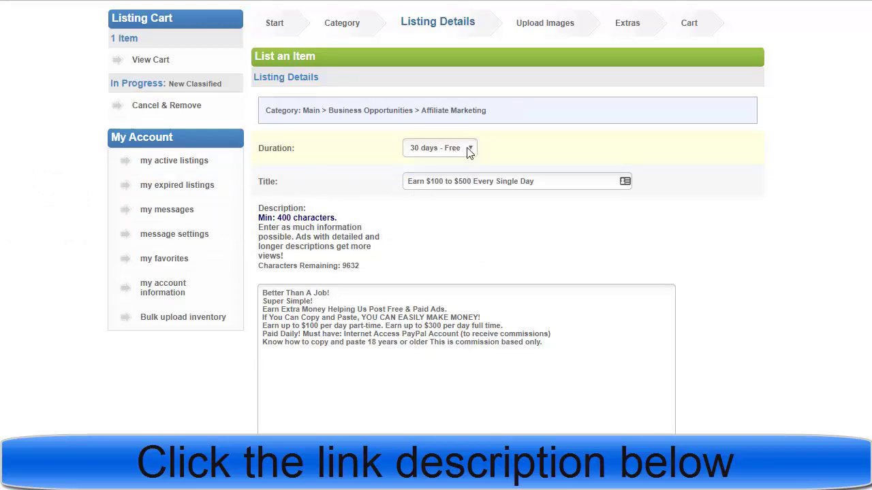
left_click(502, 183)
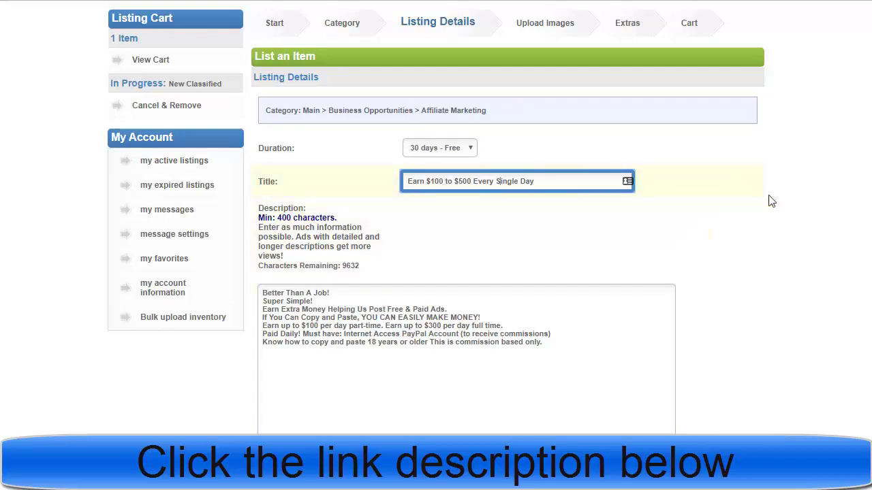
scroll(864, 196, "down", 2)
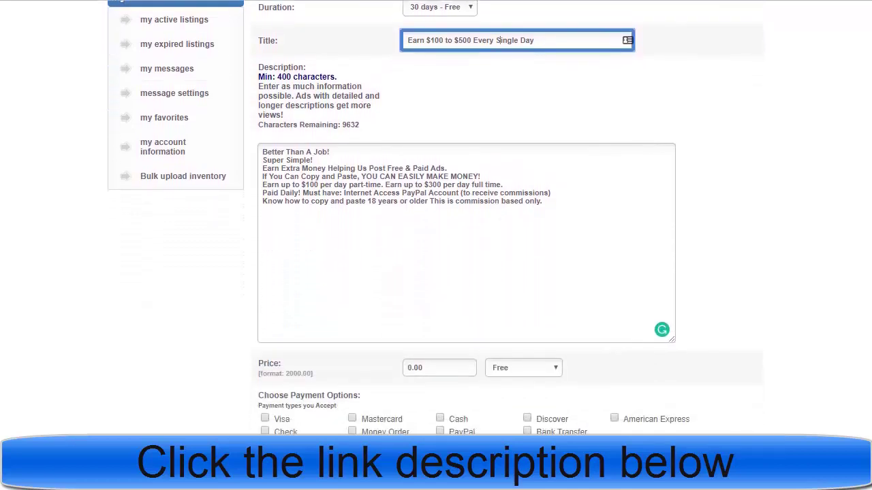
left_click(439, 200)
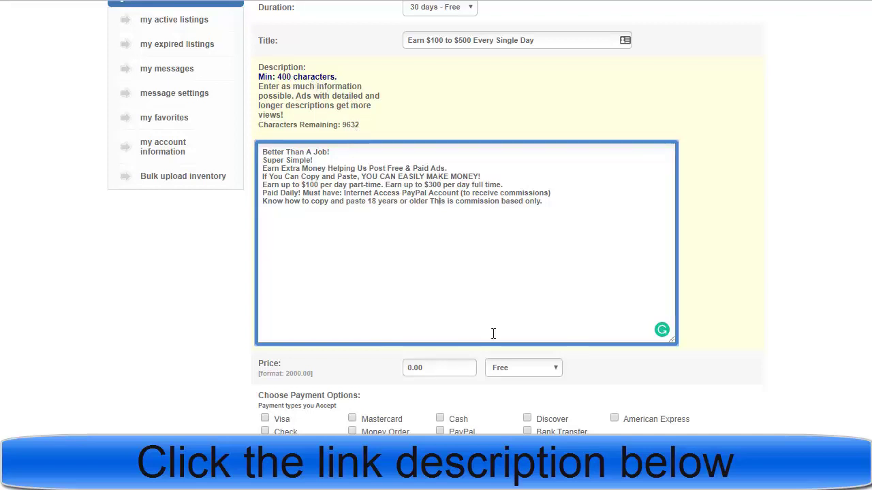
Step: Keep the ad's price type set to Free
scroll(464, 206, "down", 3)
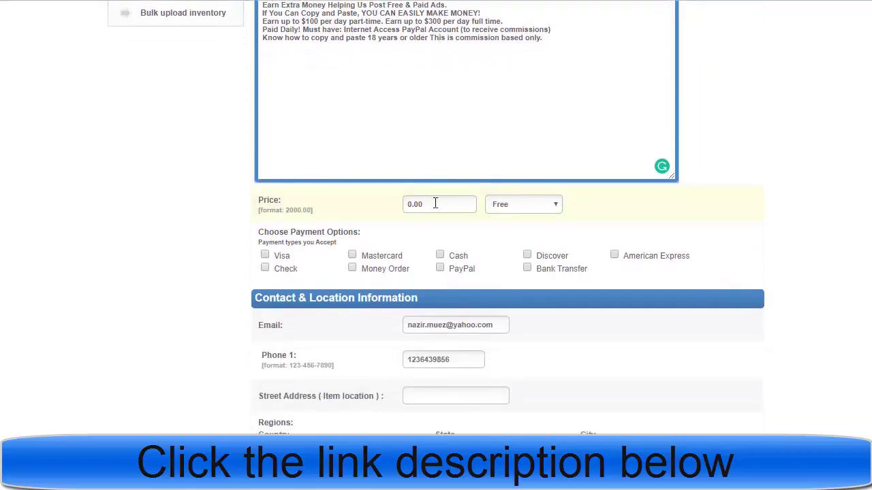
left_click(512, 209)
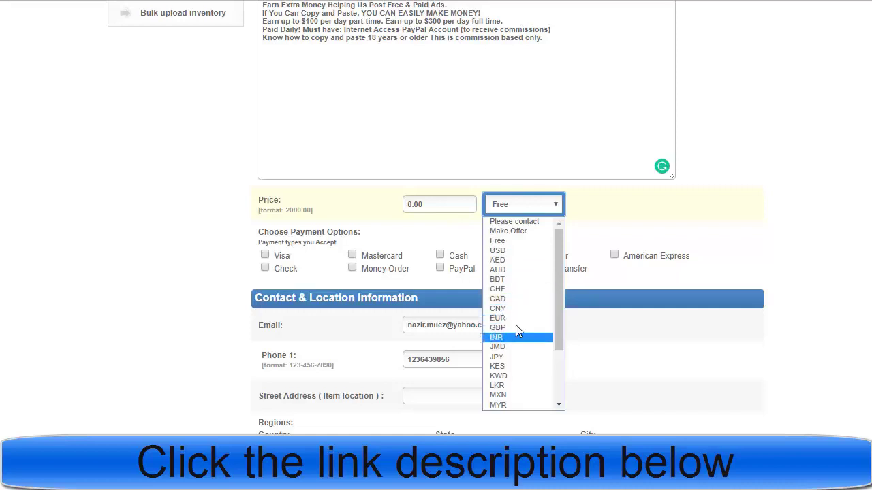
left_click(513, 242)
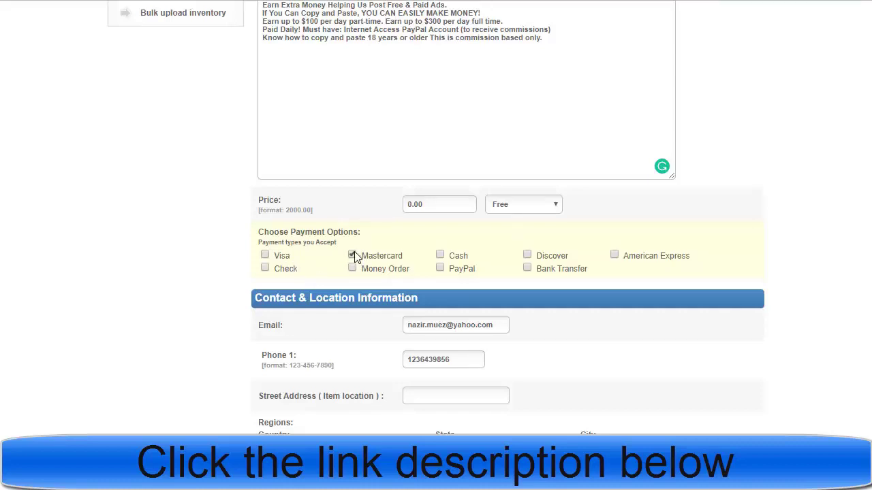
Step: Accept PayPal as a payment option and fill in the contact details
left_click(440, 269)
left_click(456, 324)
left_click(436, 357)
left_click(814, 231)
scroll(436, 218, "down", 3)
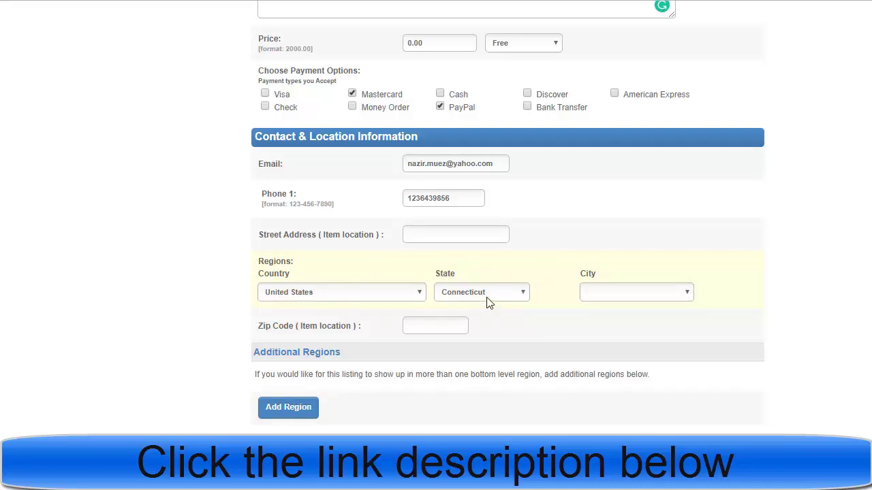
Step: Pick Hartford from the Connecticut city list and start the zip code entry
left_click(613, 292)
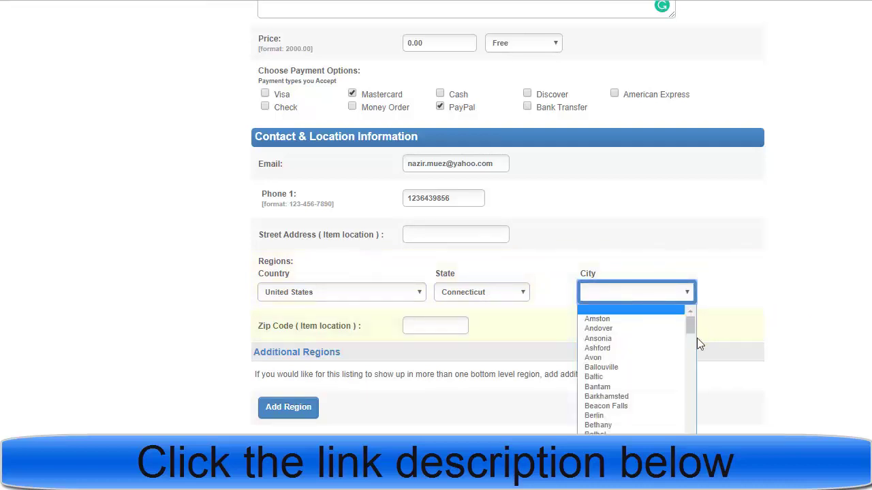
left_click_drag(688, 327, 691, 334)
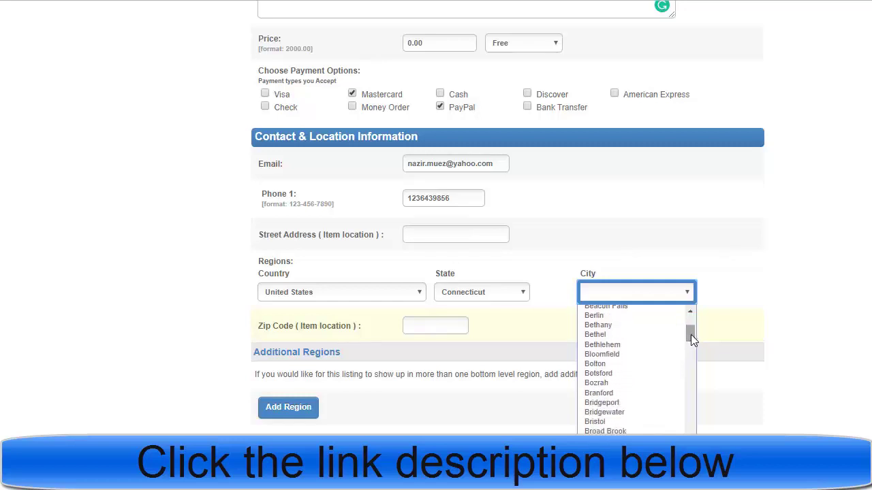
key("h")
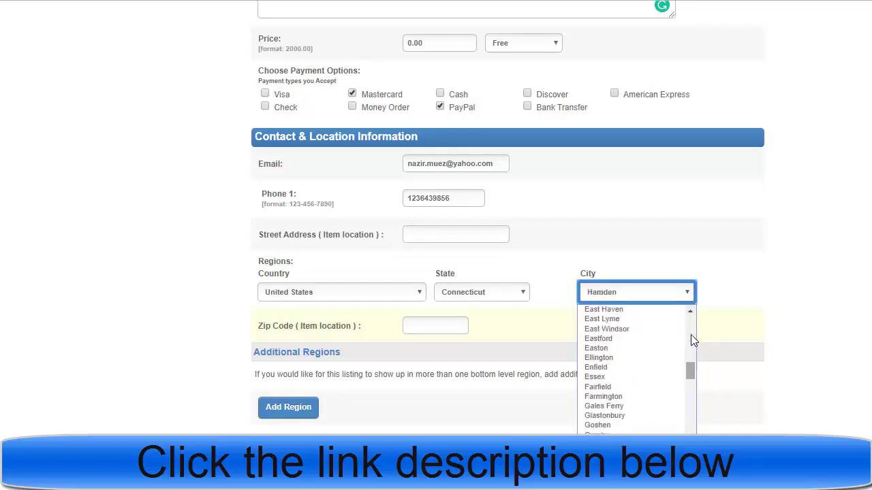
type("arwinton")
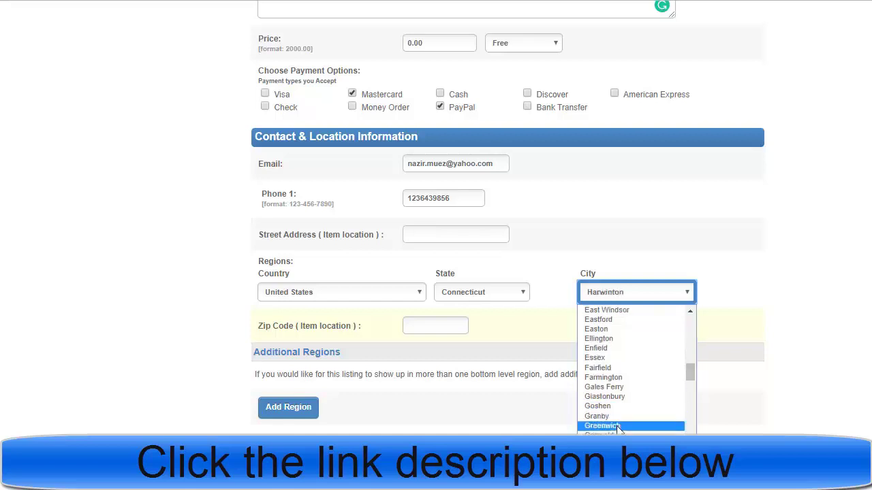
key("Up")
key("Up")
key("Return")
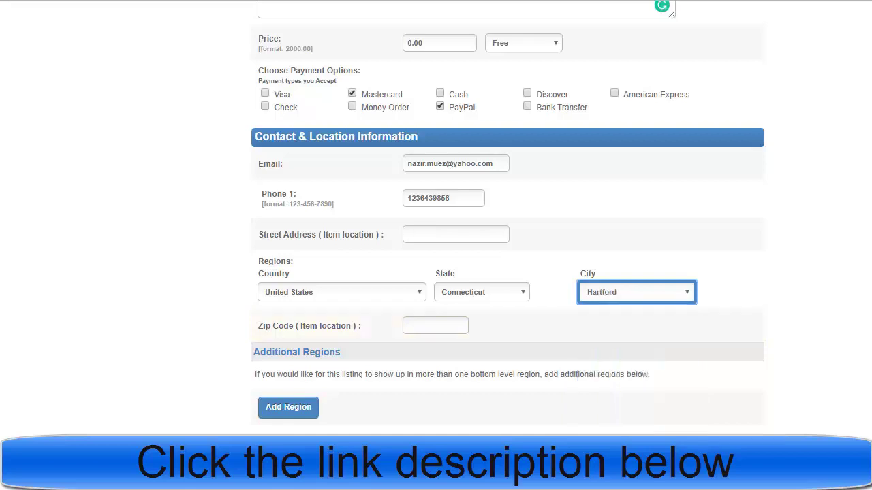
left_click(433, 324)
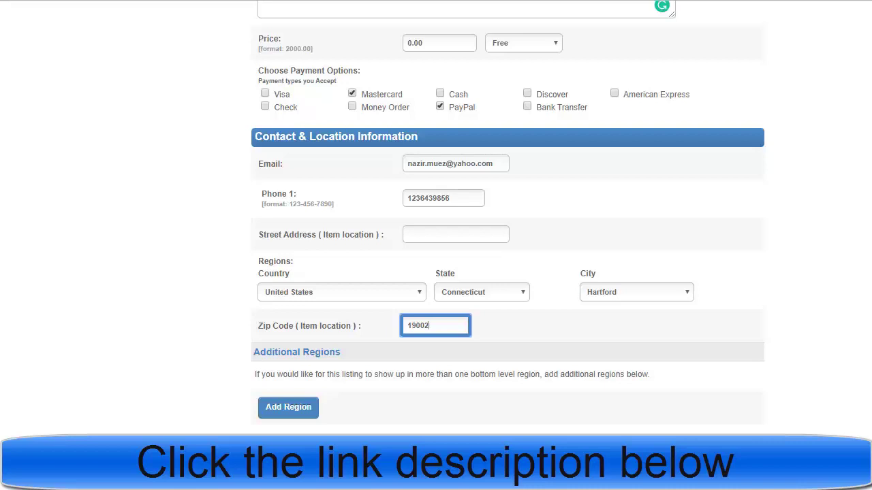
Step: Scroll to Additional Information and place the cursor in the empty Website URL field
scroll(507, 217, "down", 2)
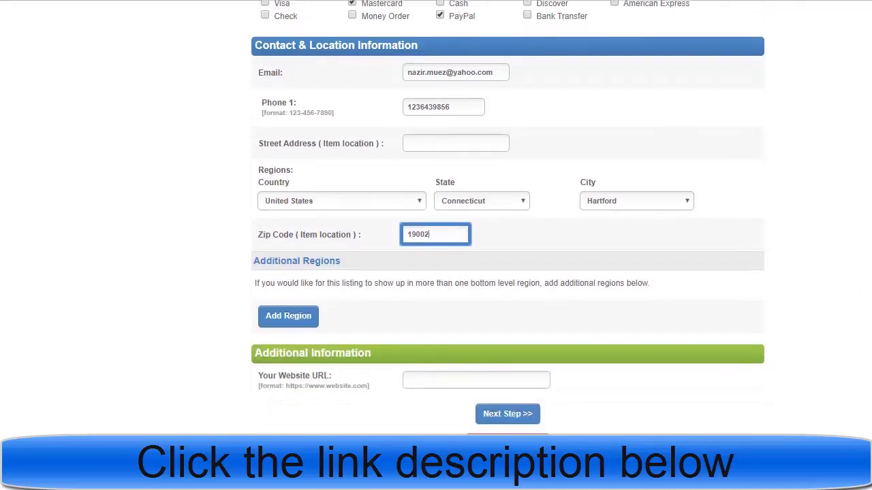
scroll(795, 334, "up", 2)
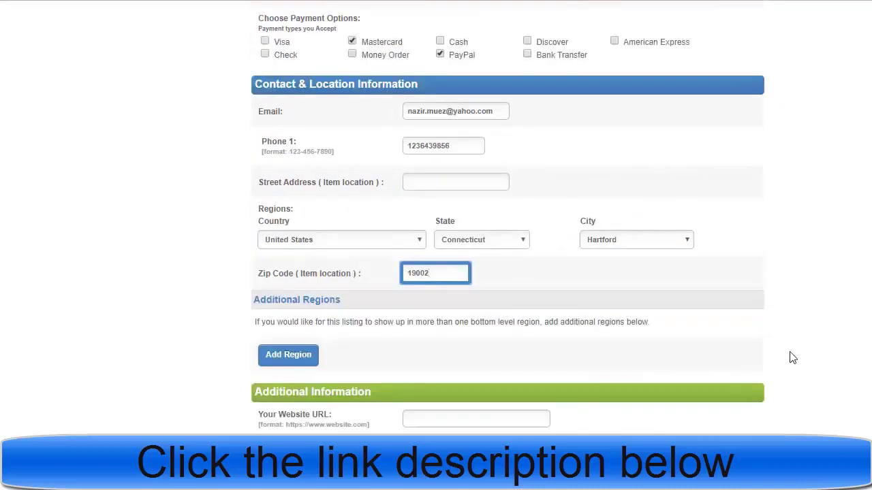
scroll(508, 245, "down", 1)
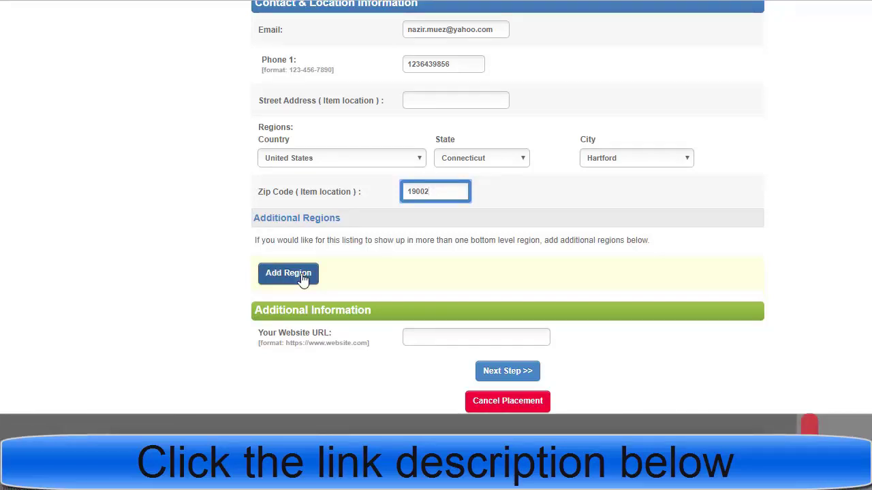
left_click(448, 339)
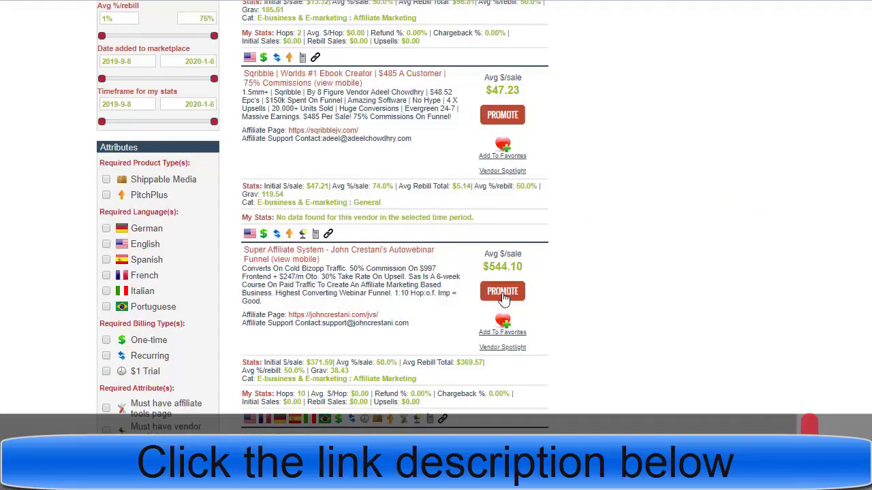
Step: Copy the bit.ly/2Qr56GZ short link from ClickBank's HopLink Generator page
mouse_move(514, 476)
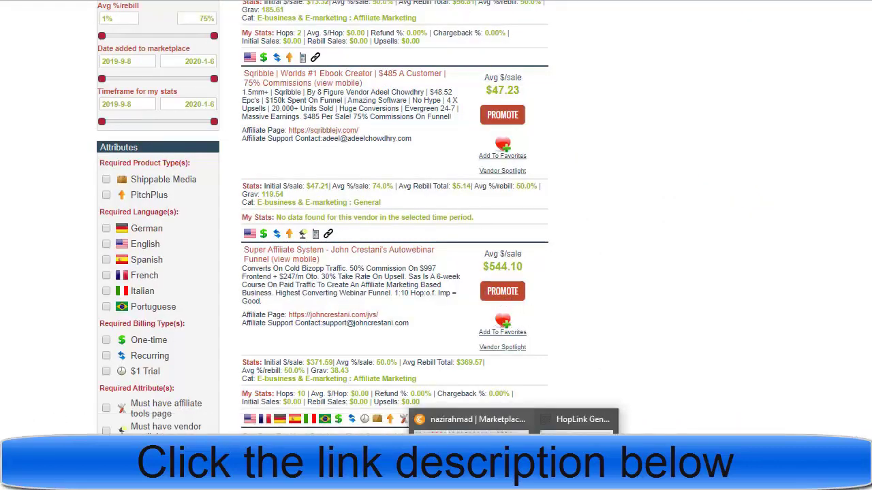
left_click(578, 420)
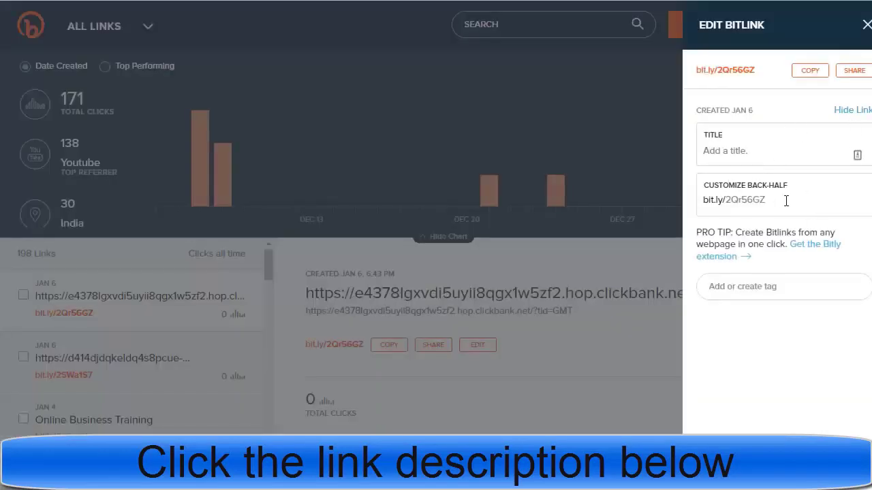
left_click(811, 71)
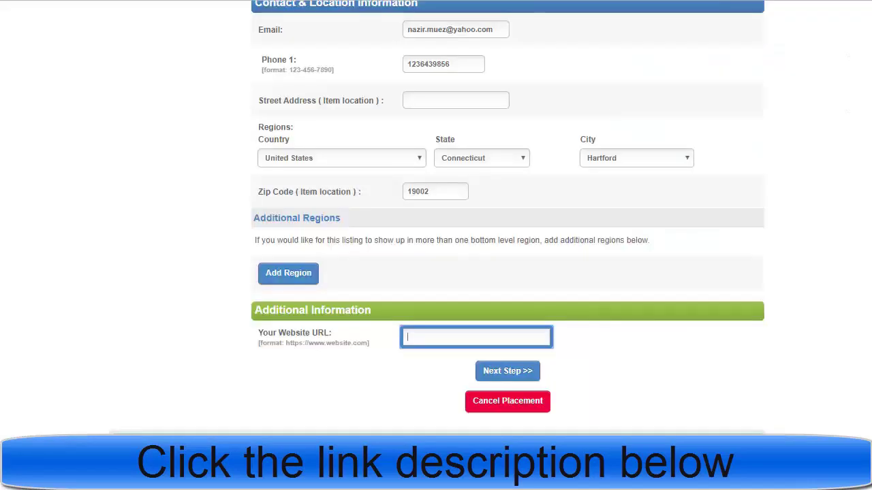
key("ctrl+v")
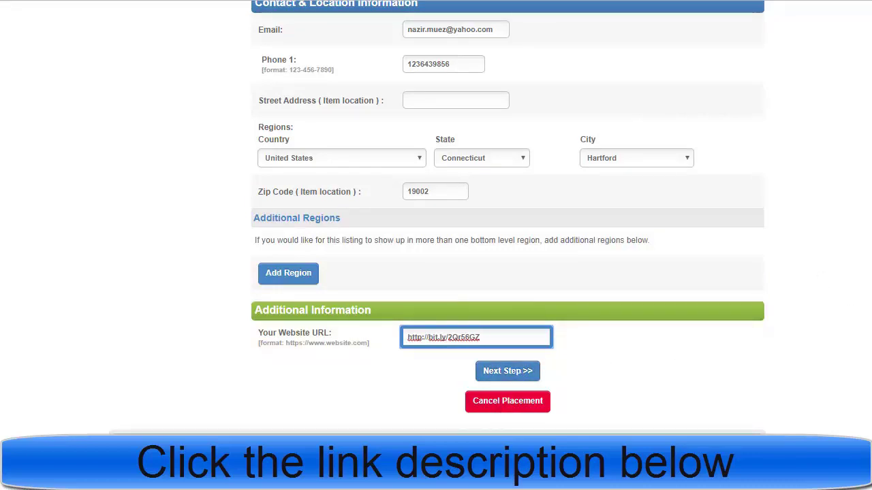
scroll(436, 218, "up", 6)
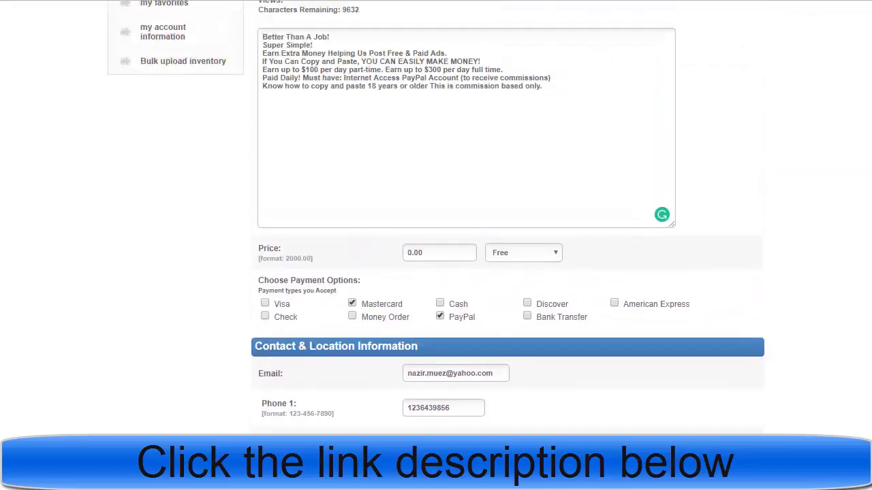
scroll(436, 218, "up", 2)
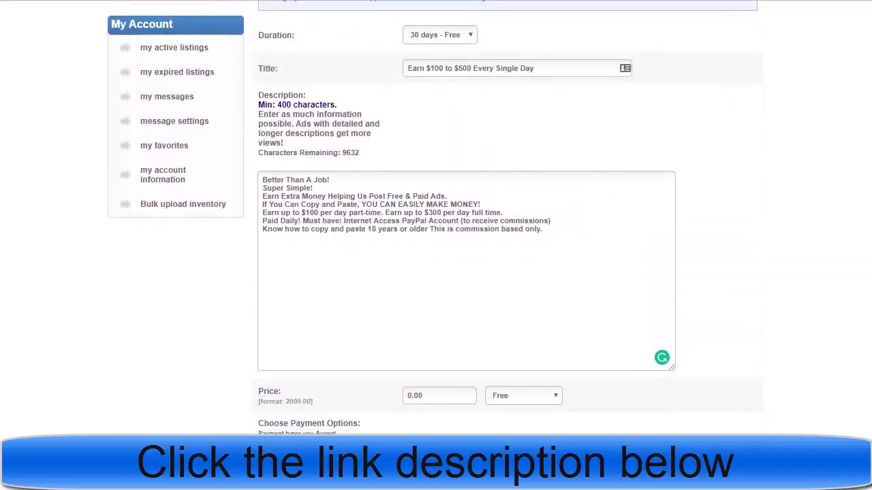
scroll(436, 218, "down", 3)
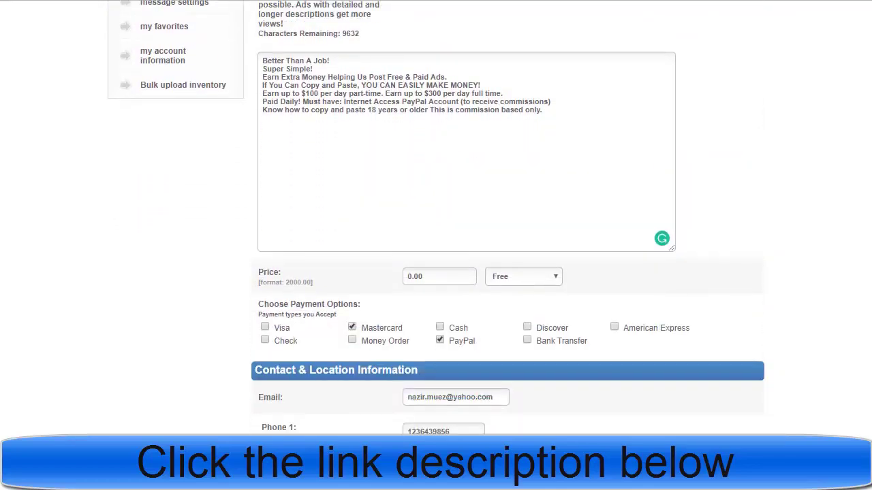
scroll(436, 217, "down", 4)
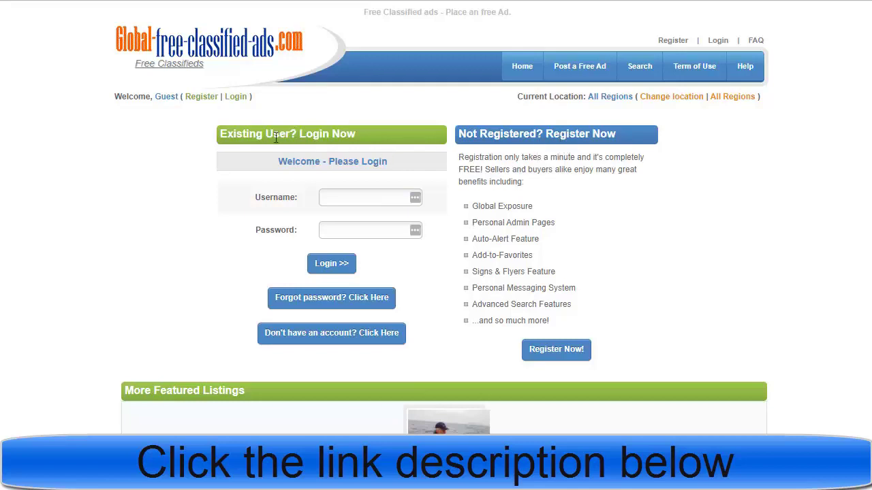
Step: Autofill the saved LastPass username and password, then log in
left_click(349, 199)
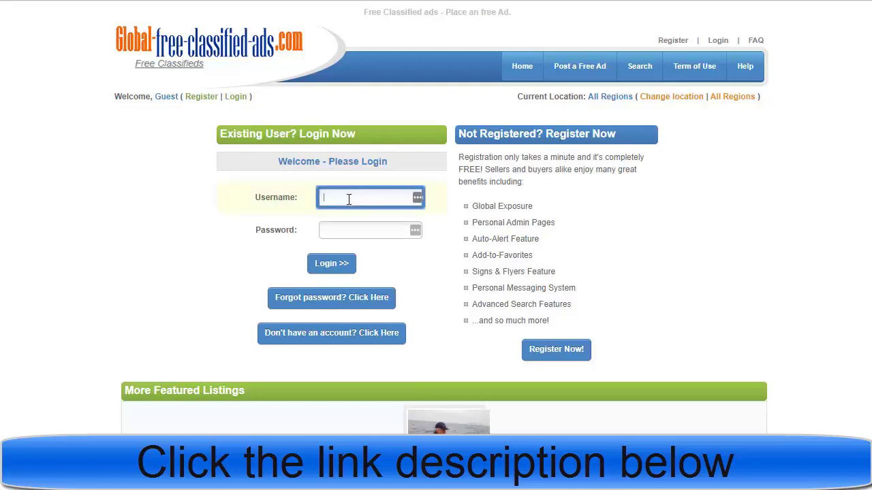
left_click(415, 198)
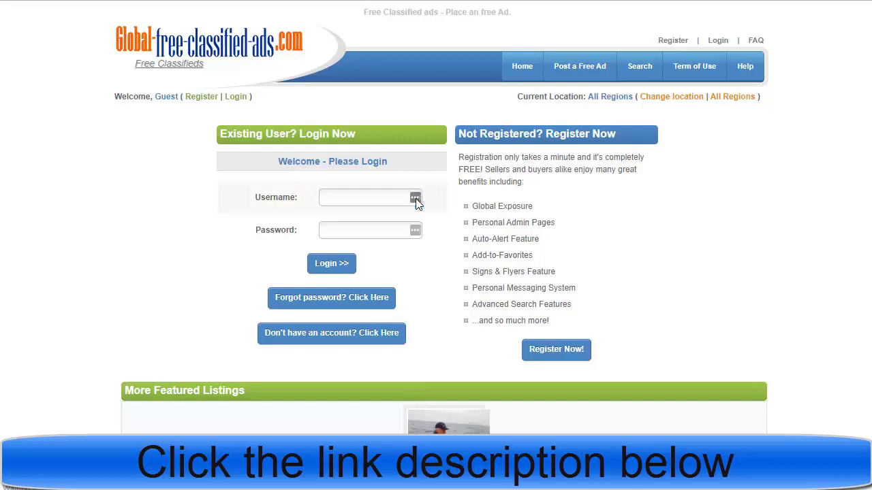
left_click(373, 199)
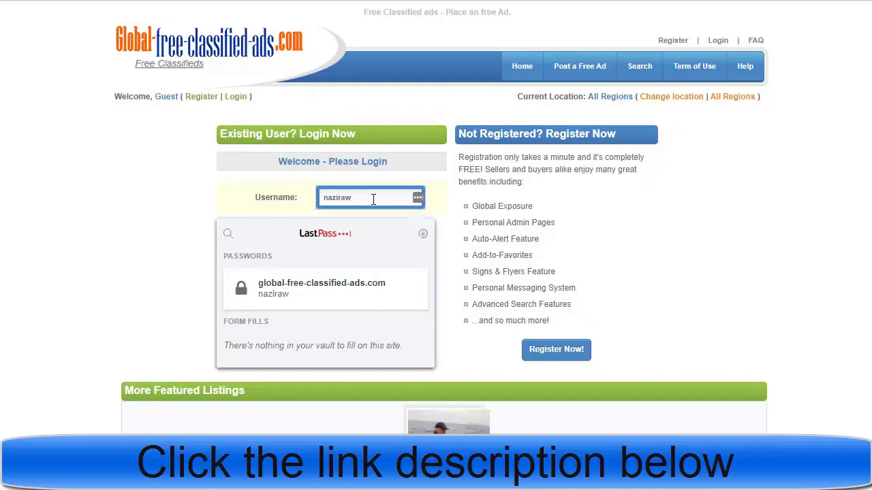
left_click(300, 297)
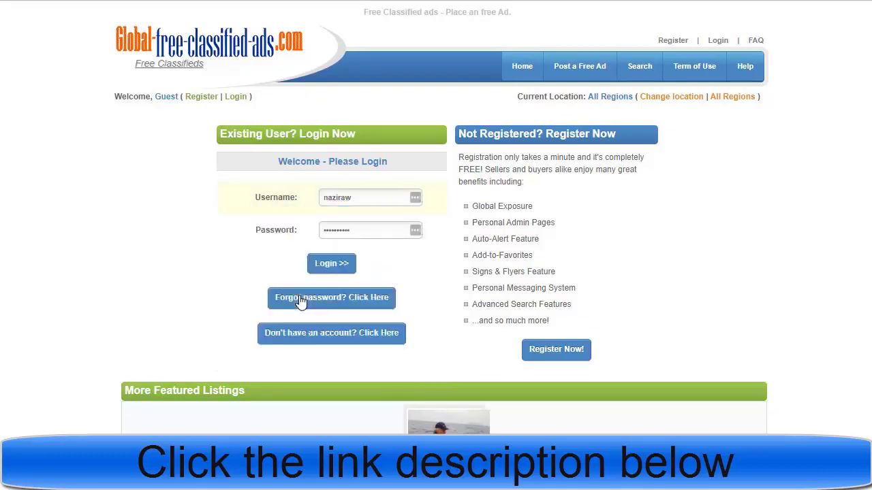
left_click(331, 263)
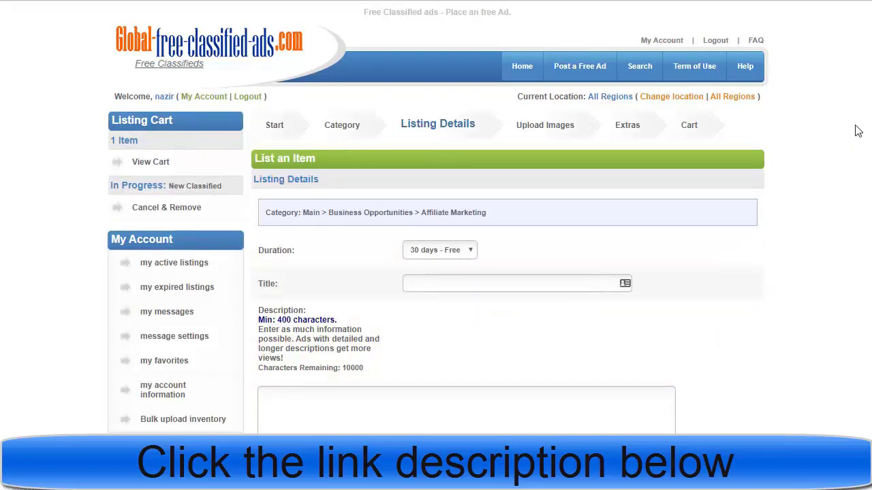
Step: Scroll through the reloaded, blank List an Item form to check its fields
scroll(856, 130, "down", 3)
scroll(436, 217, "down", 3)
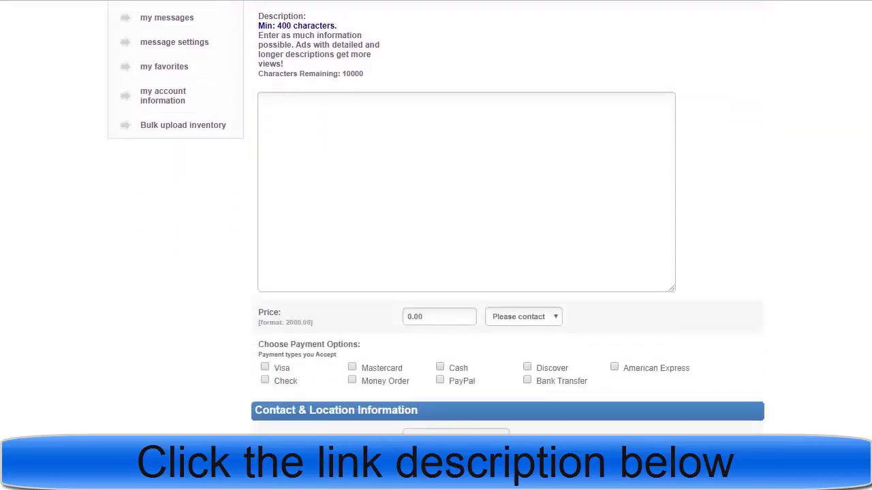
scroll(435, 216, "up", 2)
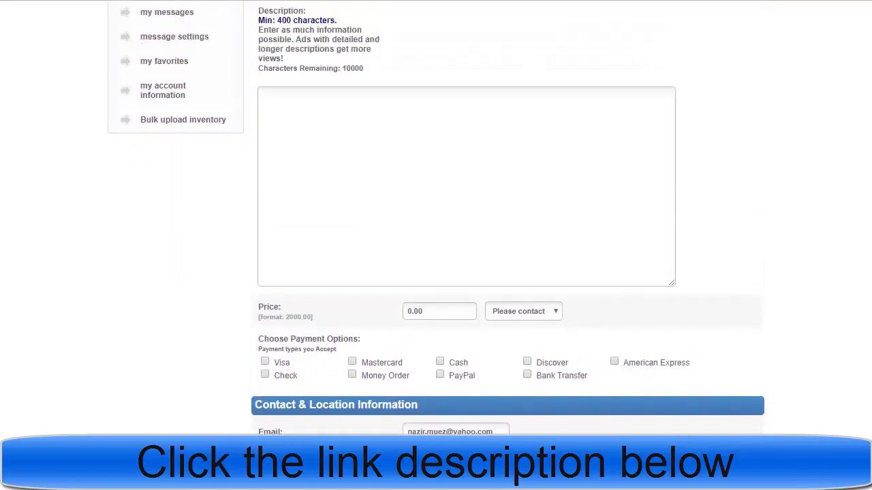
Step: Copy the headline 'Earn $100 to $500 Every Single Day' from Headlines.pdf into the ad Title
scroll(436, 216, "up", 1)
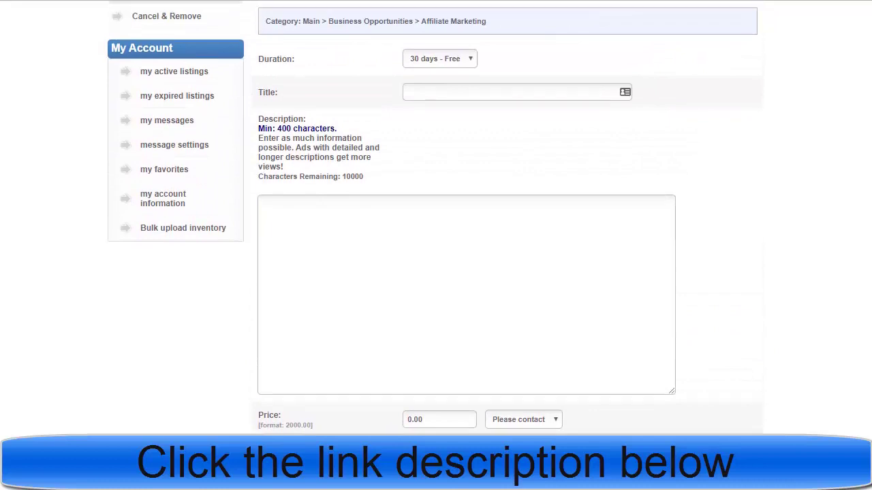
scroll(436, 216, "down", 1)
left_click(318, 481)
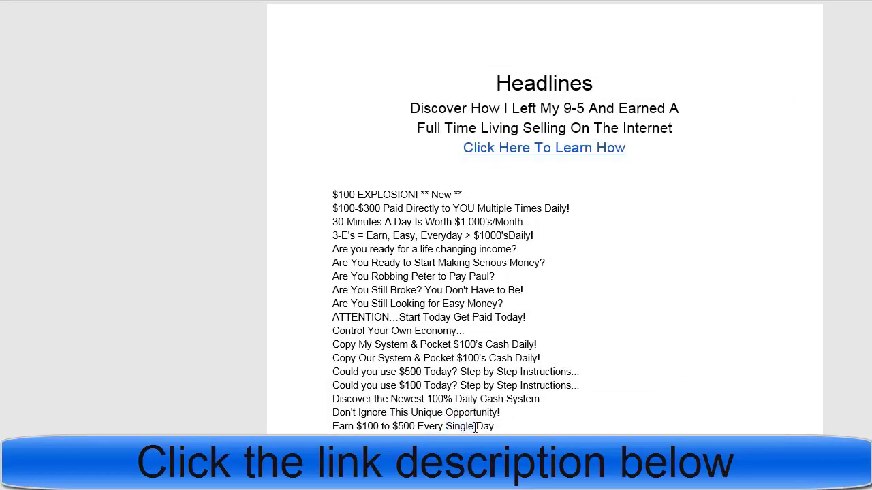
left_click_drag(496, 427, 325, 427)
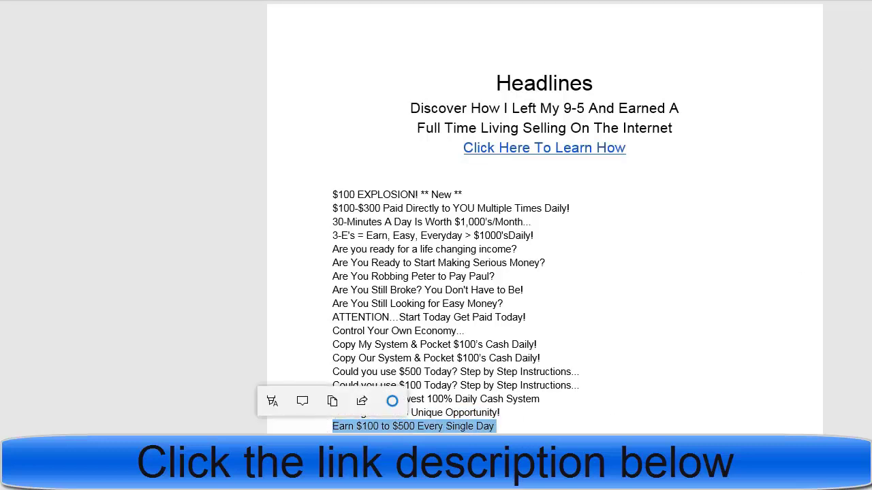
key("alt+Tab")
left_click(445, 105)
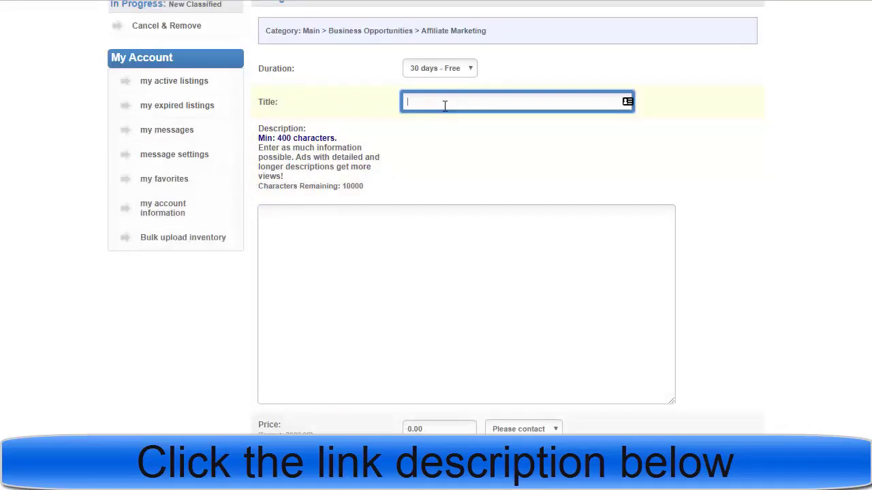
key("ctrl+v")
left_click(321, 236)
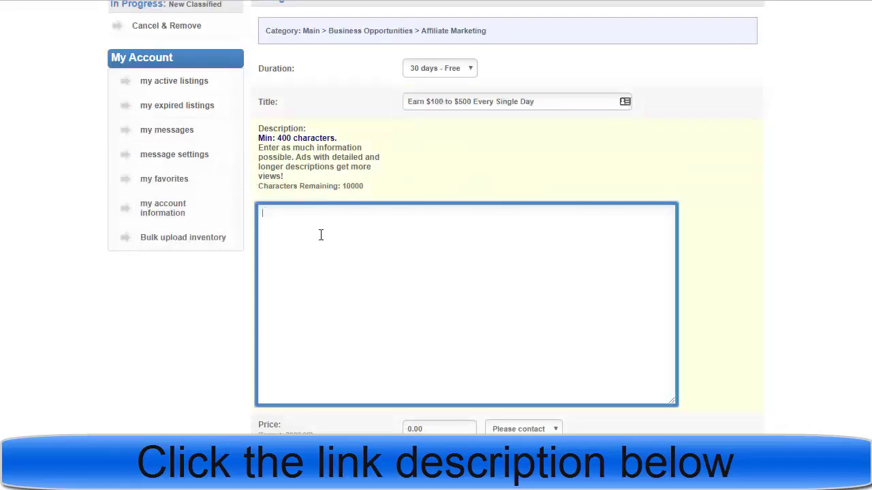
key("alt+Tab")
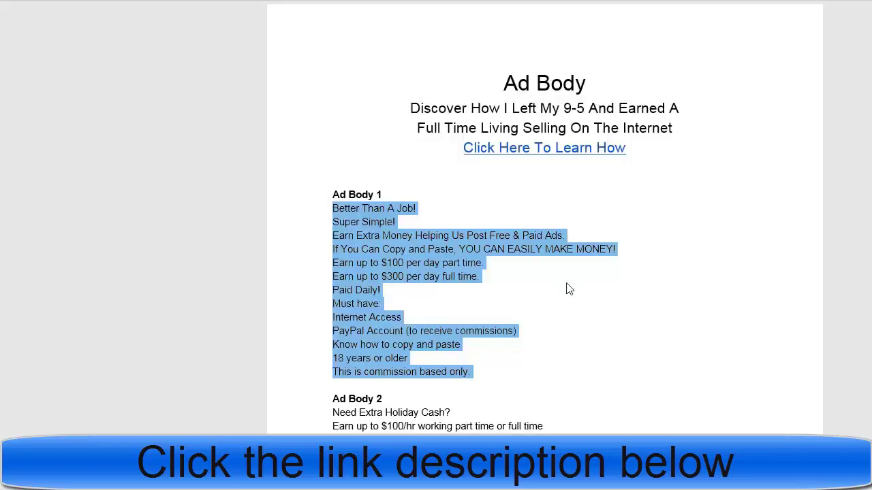
Step: Copy the Ad Body 1 text from the headlines document and paste it into the description
right_click(366, 249)
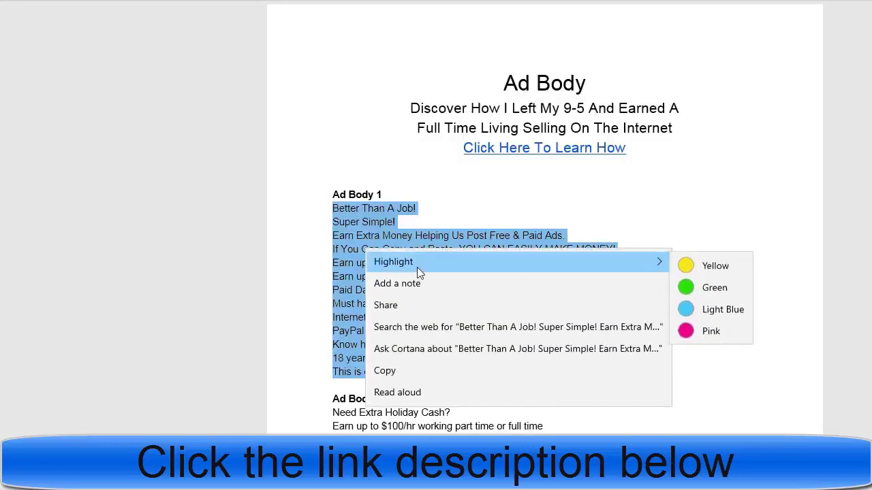
left_click(401, 370)
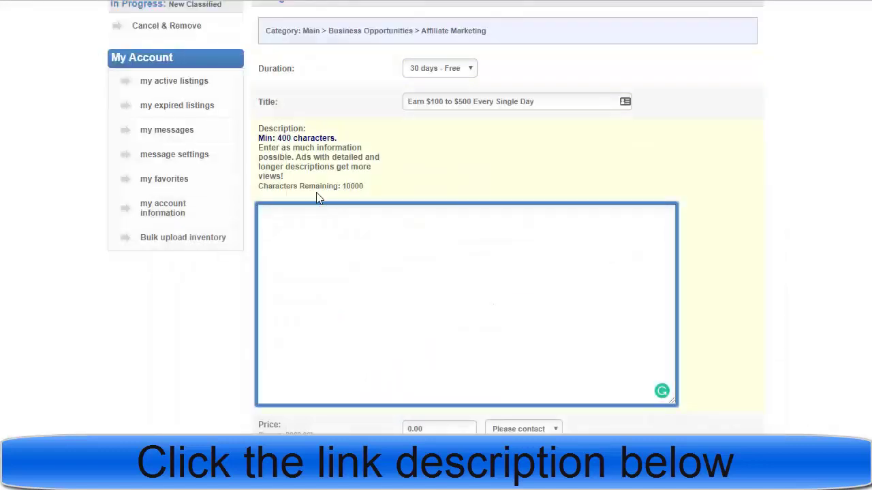
key("ctrl+v")
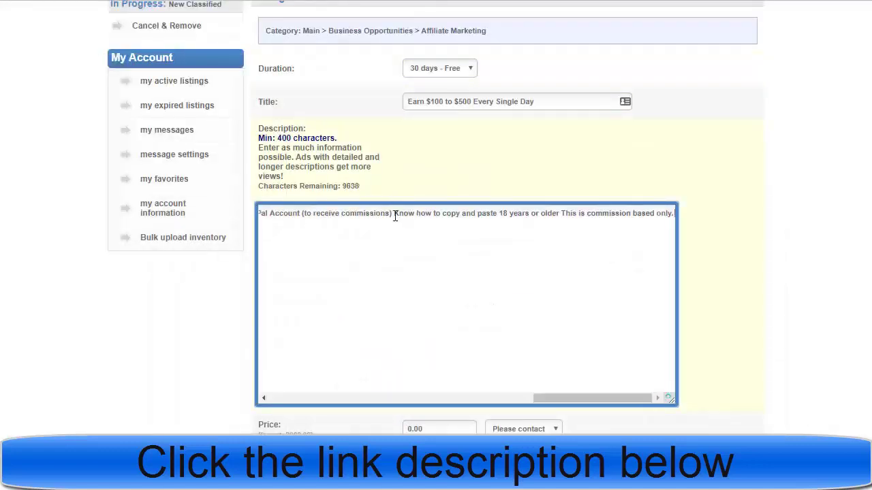
left_click_drag(608, 399, 298, 415)
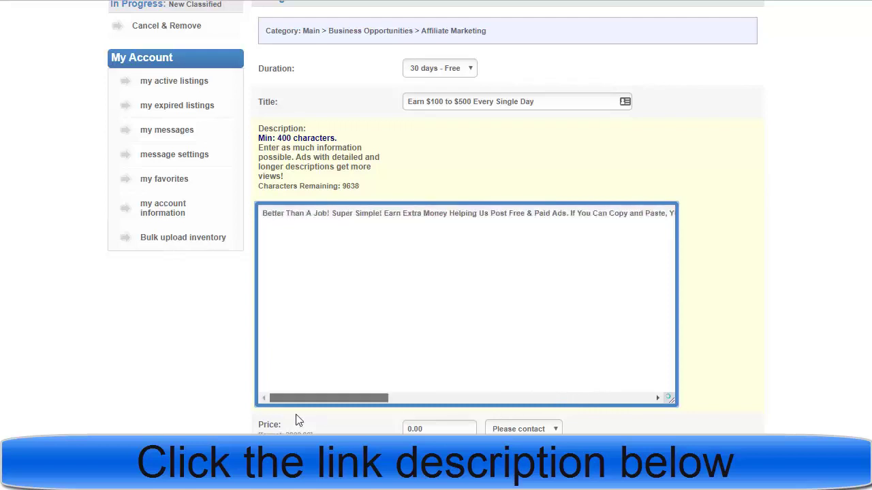
Step: Break the description into short lines, from 'Super Simple!' through 'Paid Daily!' and 'Know how to copy'
left_click(569, 213)
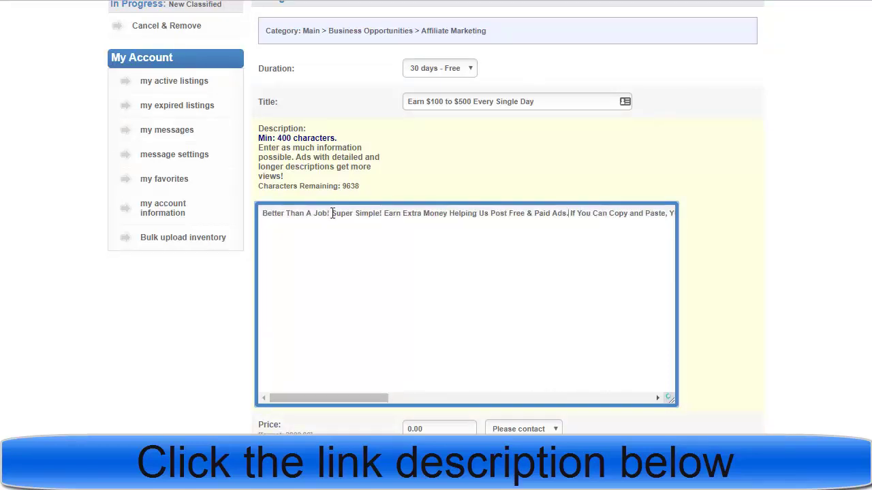
left_click(332, 213)
key("Return")
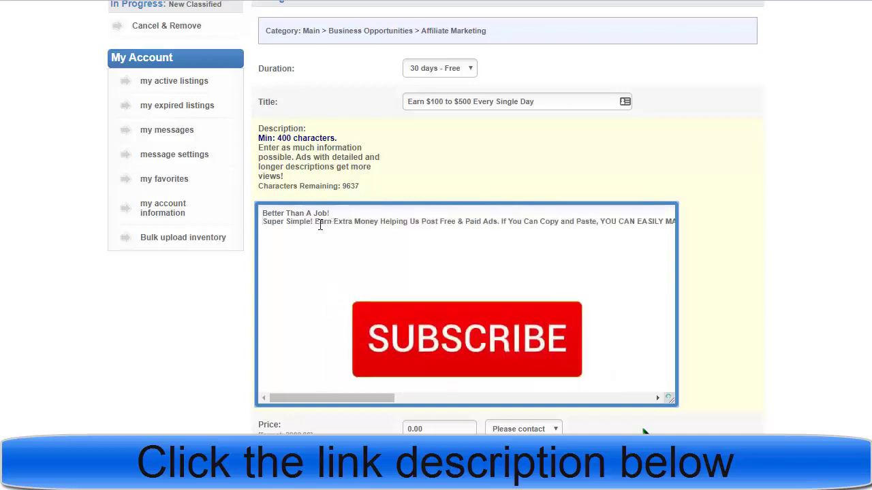
left_click(315, 222)
key("Return")
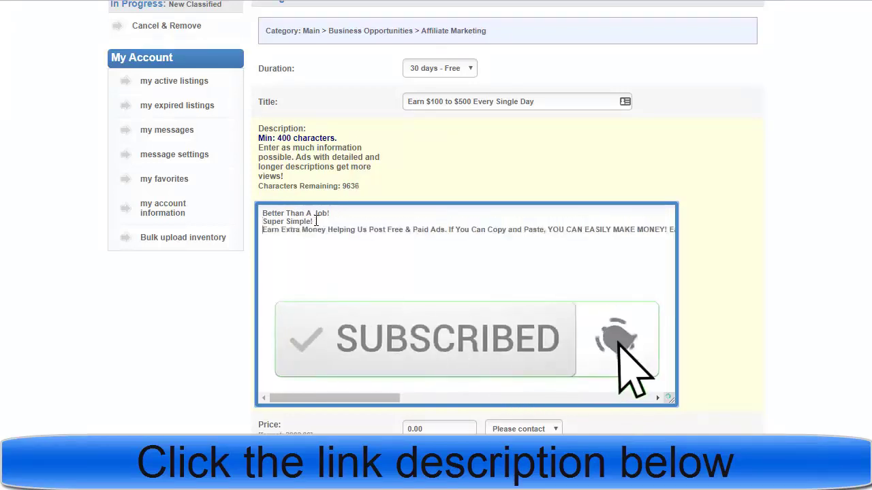
left_click(448, 230)
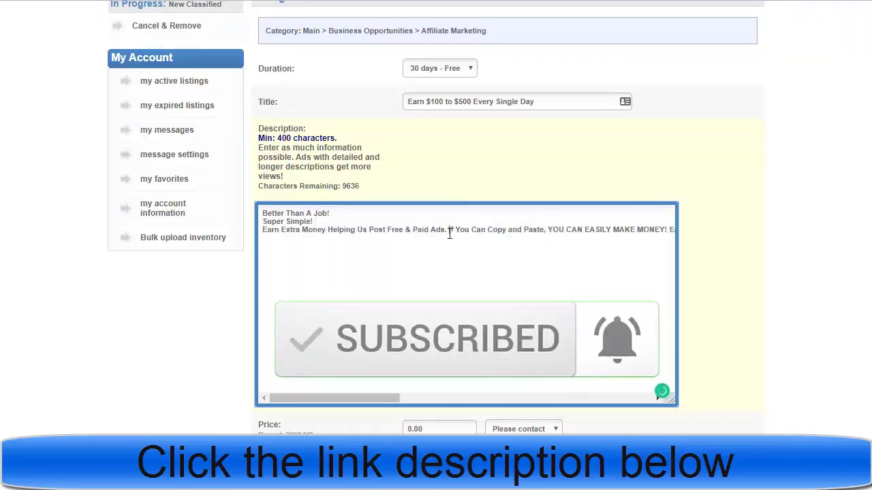
key("Return")
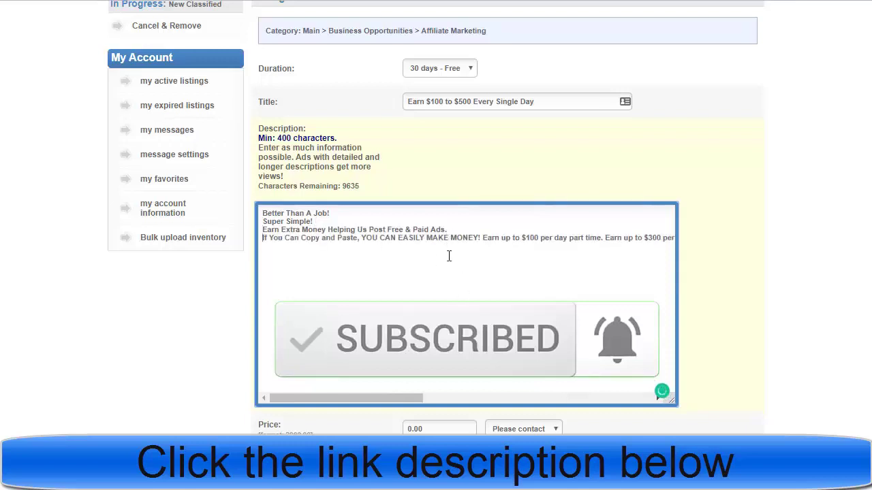
left_click(483, 238)
key("Return")
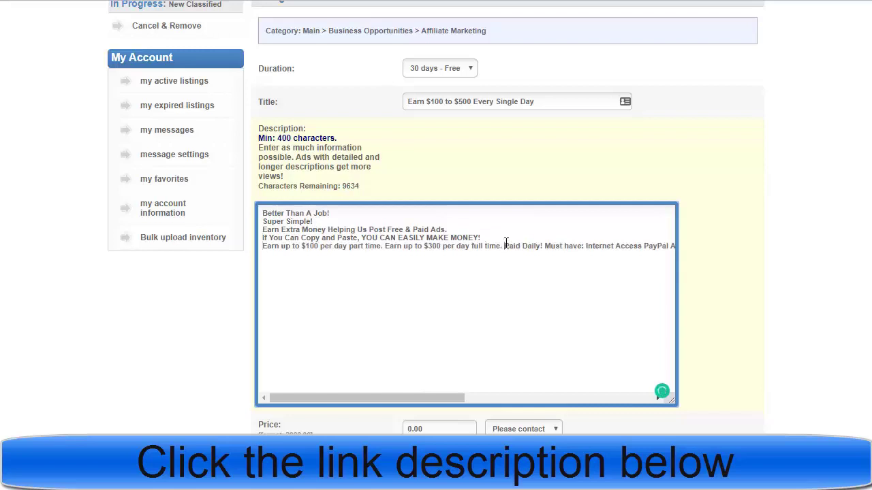
key("Return")
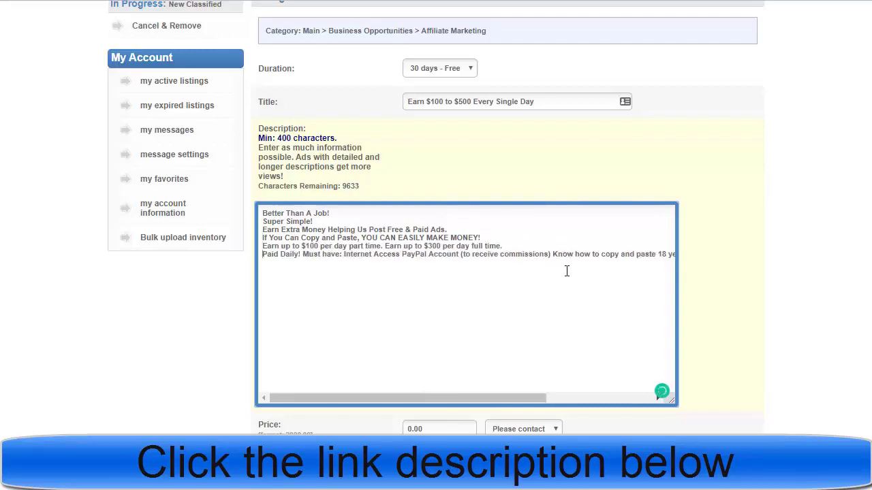
left_click(552, 254)
key("Return")
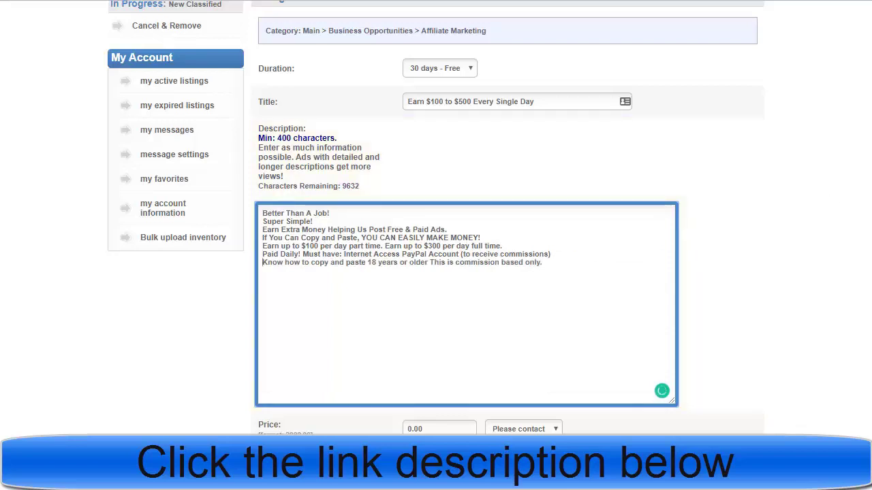
scroll(864, 212, "down", 4)
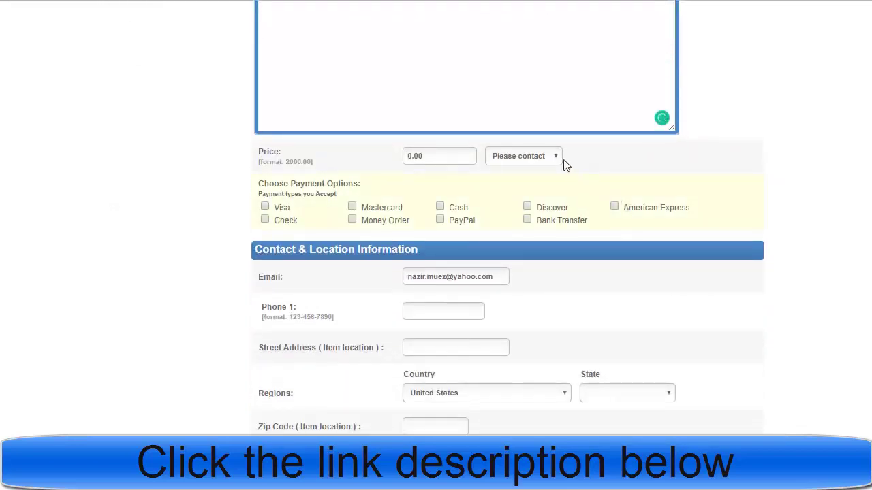
Step: Set the price type to Free, accept Mastercard, and enter a contact phone number
left_click(539, 158)
left_click(505, 195)
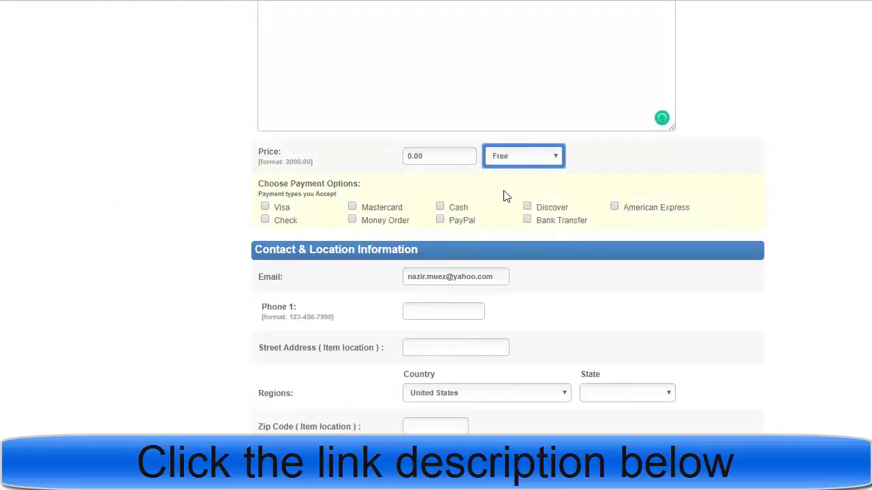
left_click(377, 212)
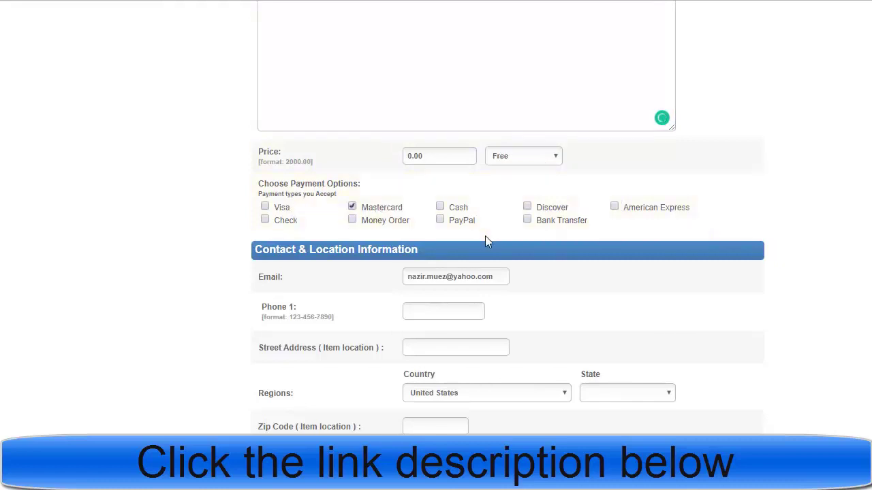
left_click(429, 304)
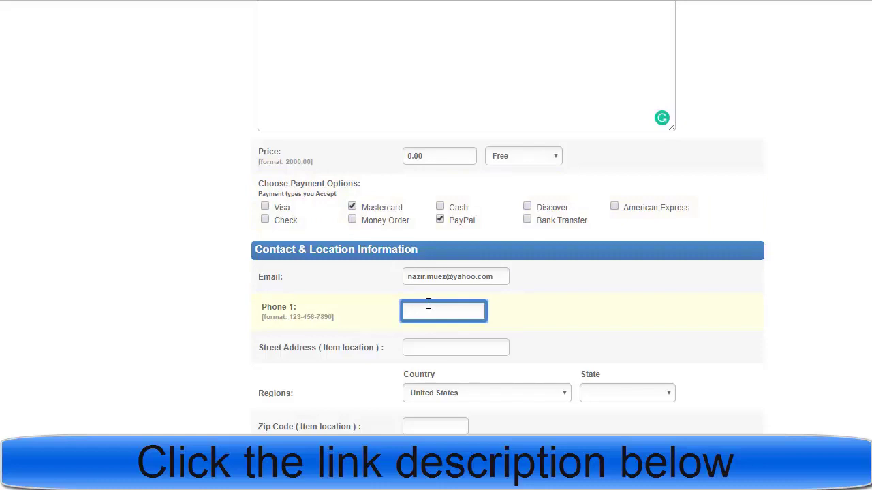
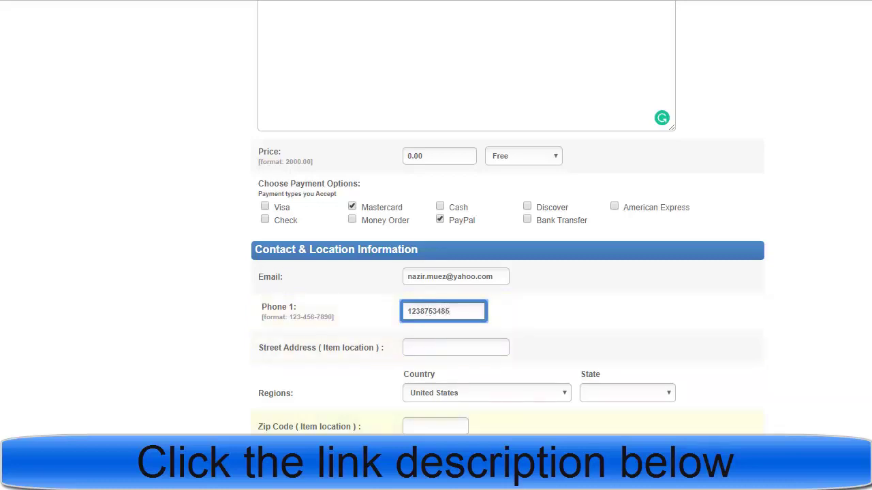
left_click(328, 395)
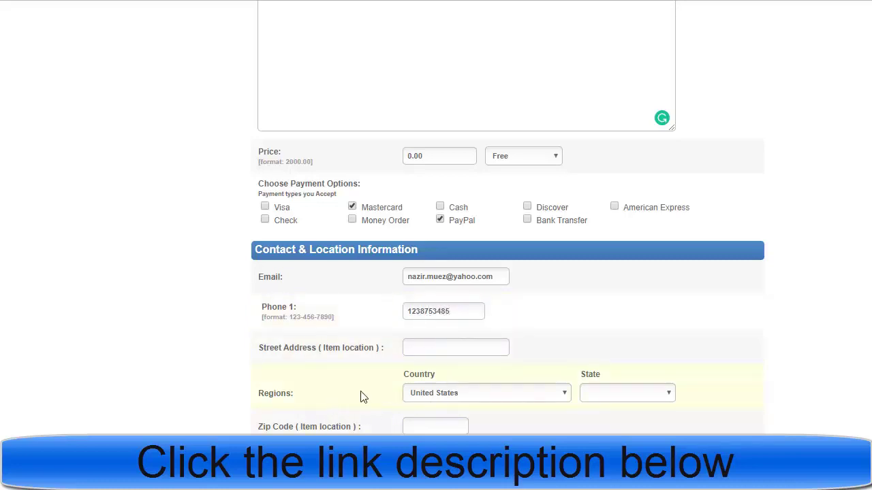
Step: Choose Connecticut as the state and Hartford as the city, then enter the item zip code
left_click(627, 398)
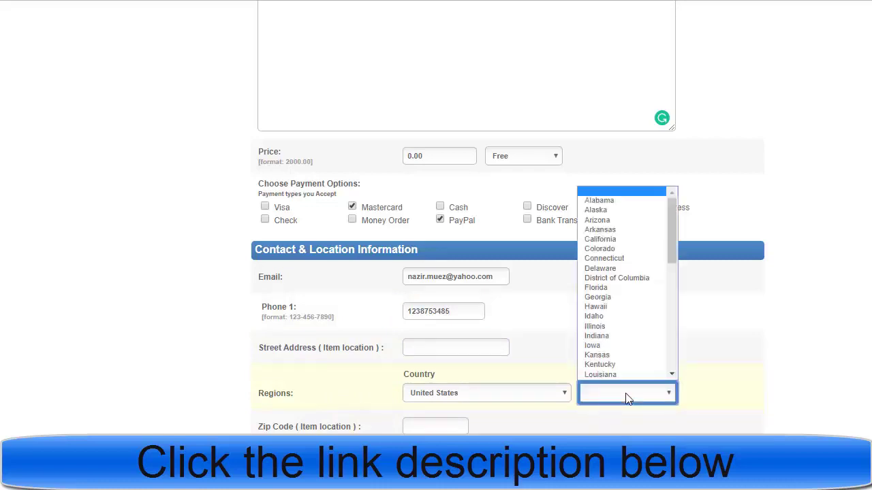
key("c")
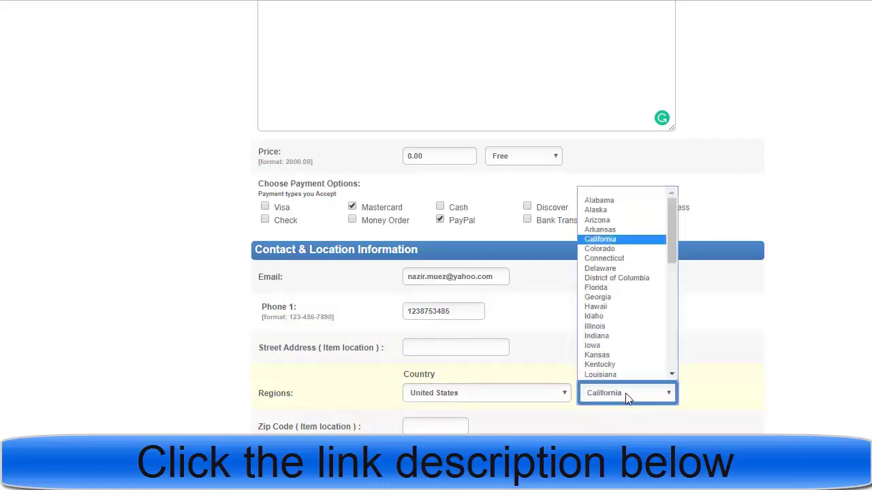
key("c")
key("c")
key("Return")
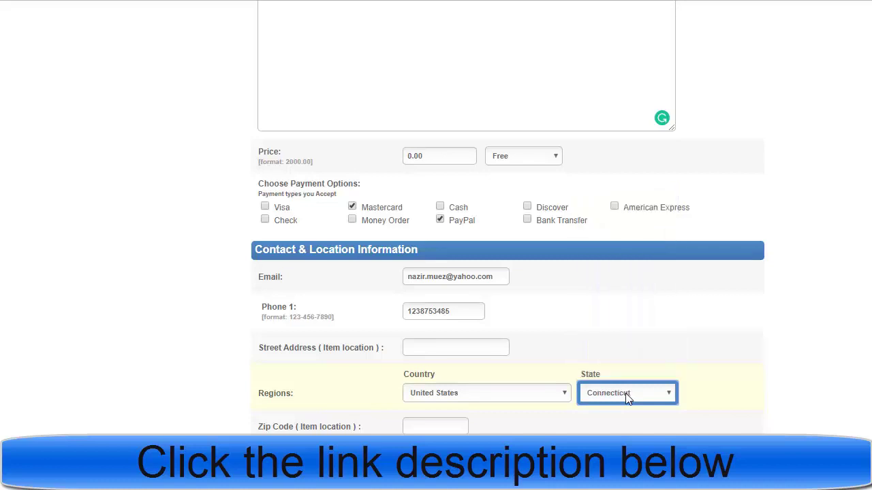
scroll(671, 418, "down", 4)
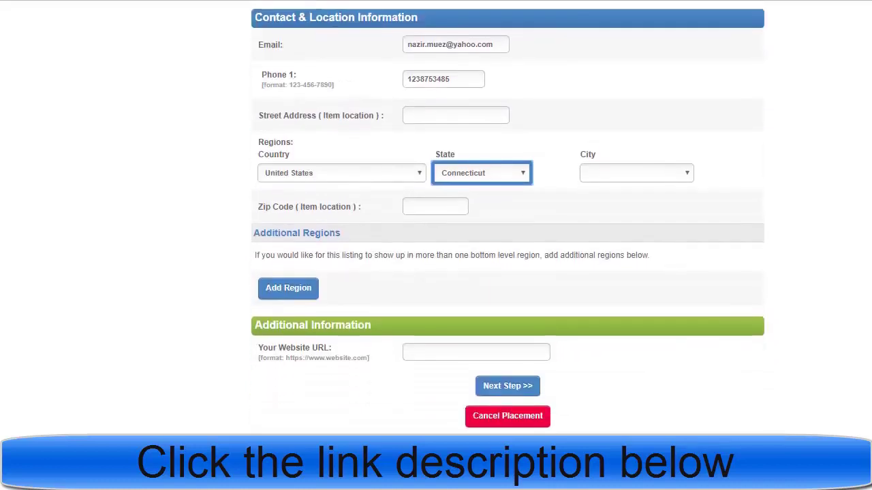
left_click(666, 171)
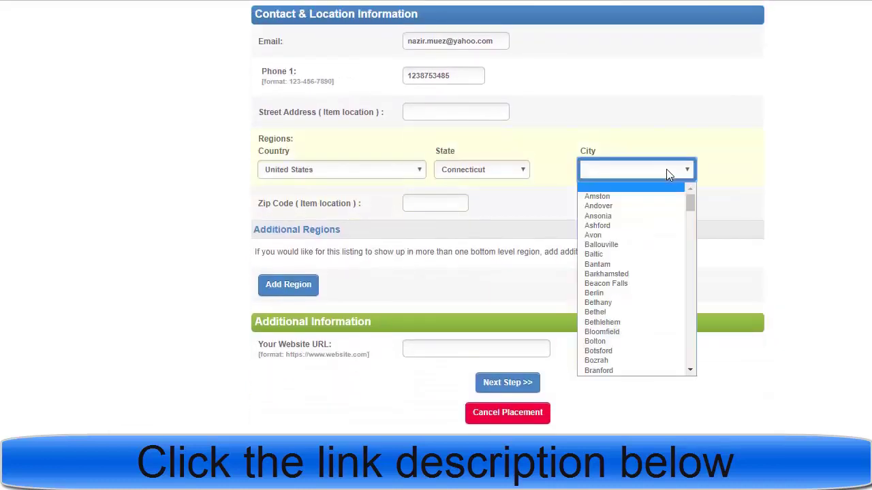
type("hart")
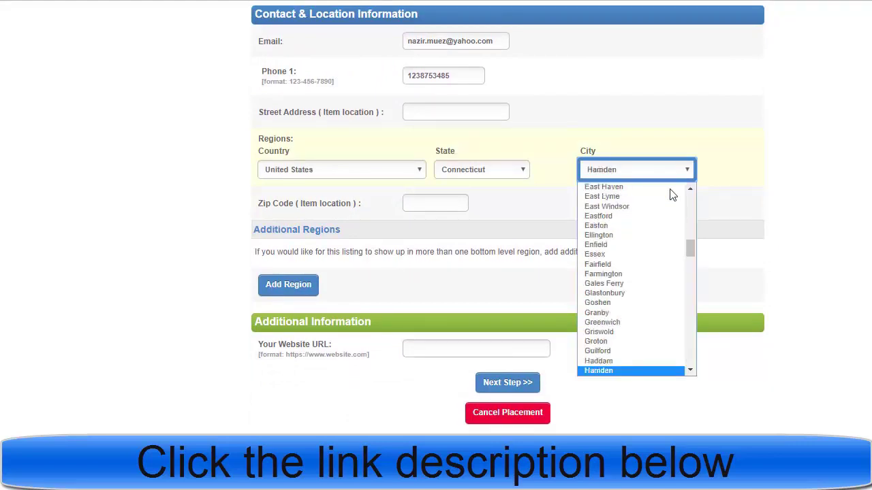
key("Return")
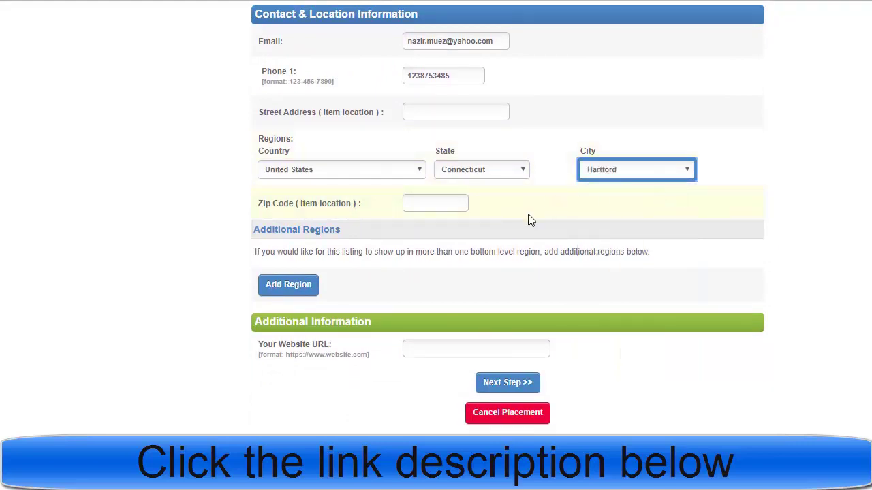
left_click(415, 202)
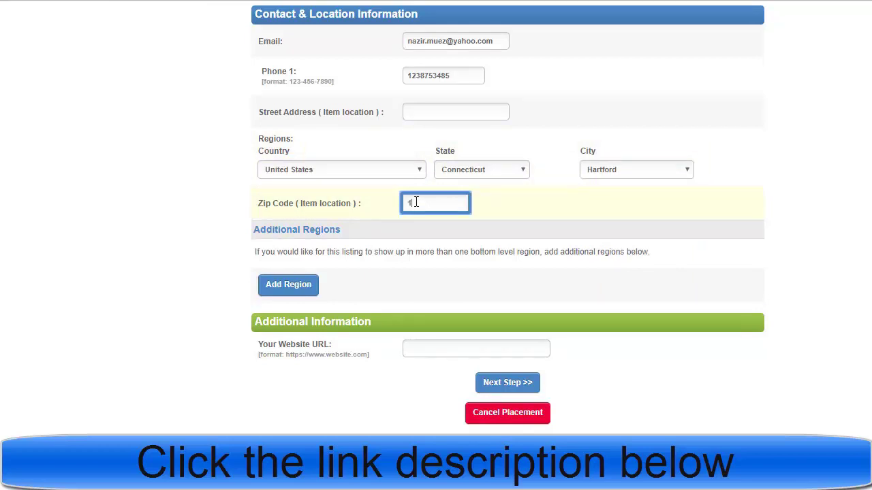
type("19003")
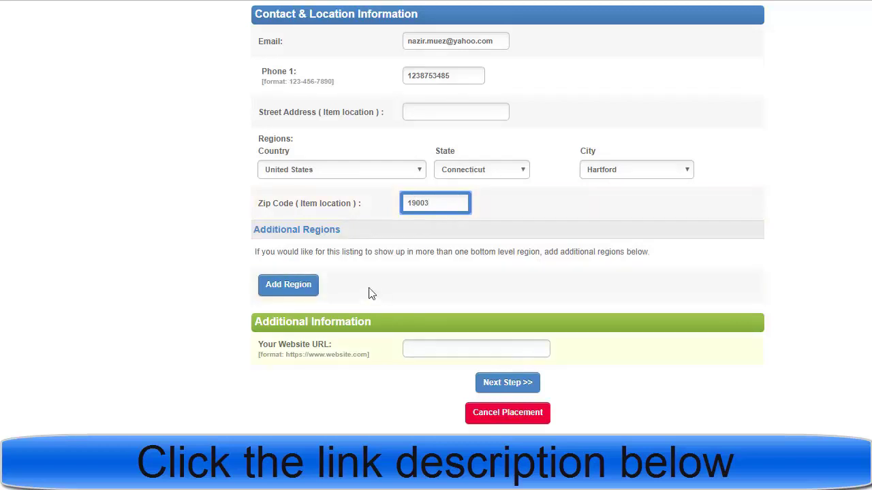
left_click(440, 351)
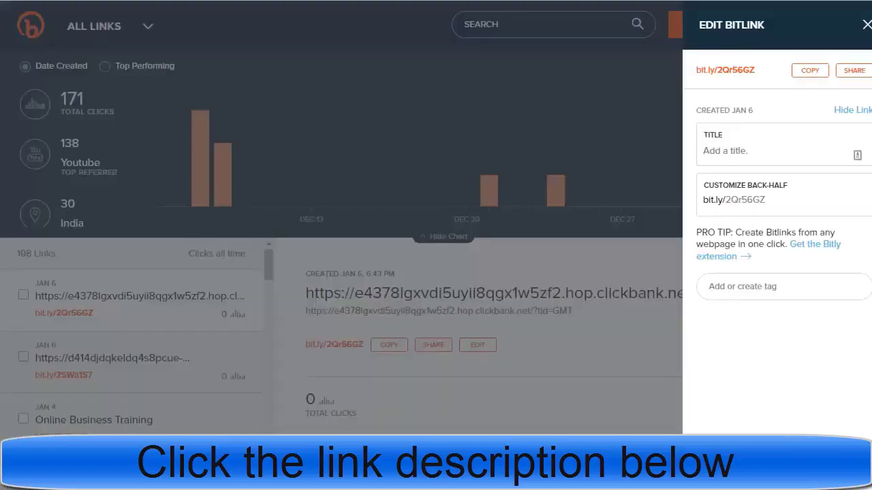
Step: Copy bit.ly/2Qr56GZ from Bitly, paste it as the Website URL, and go to Next Step
left_click(810, 70)
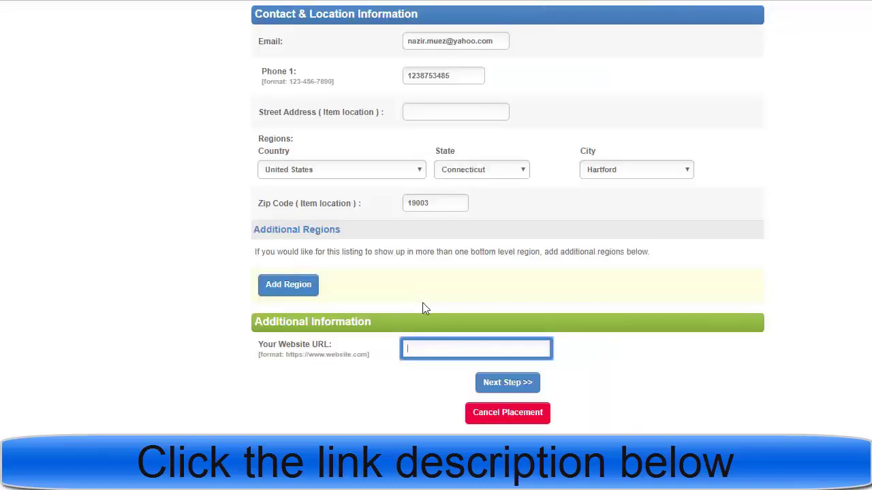
key("ctrl+v")
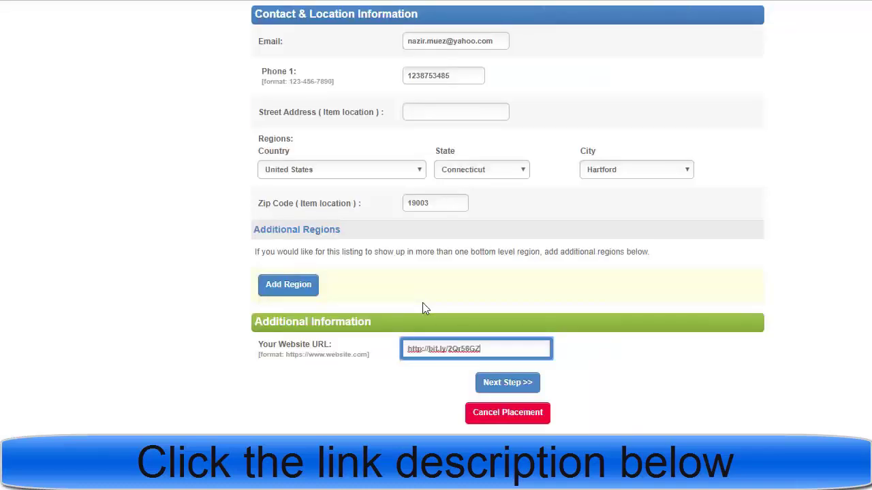
left_click(506, 384)
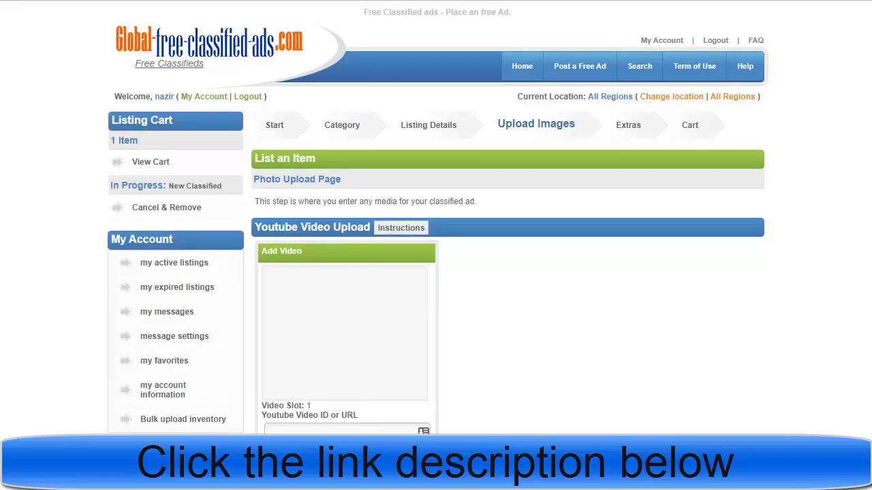
Step: Leave the Image & File Upload table empty and continue to the Extras step
scroll(436, 218, "down", 3)
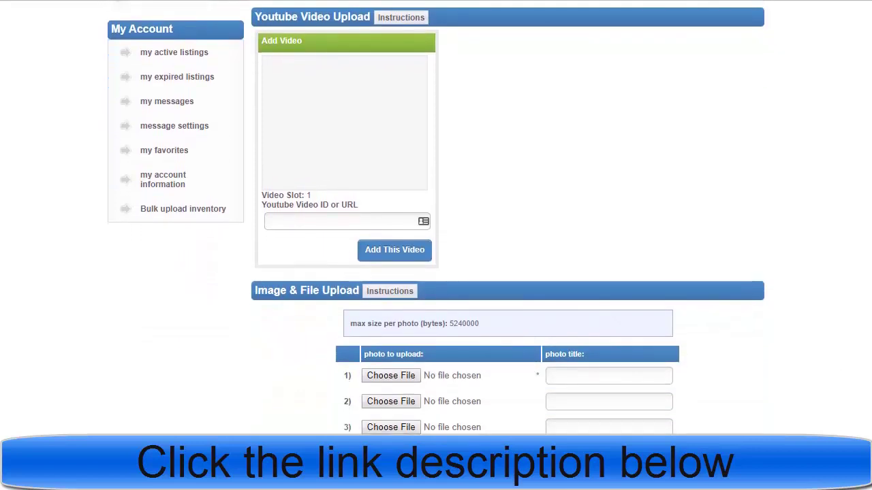
scroll(436, 218, "down", 2)
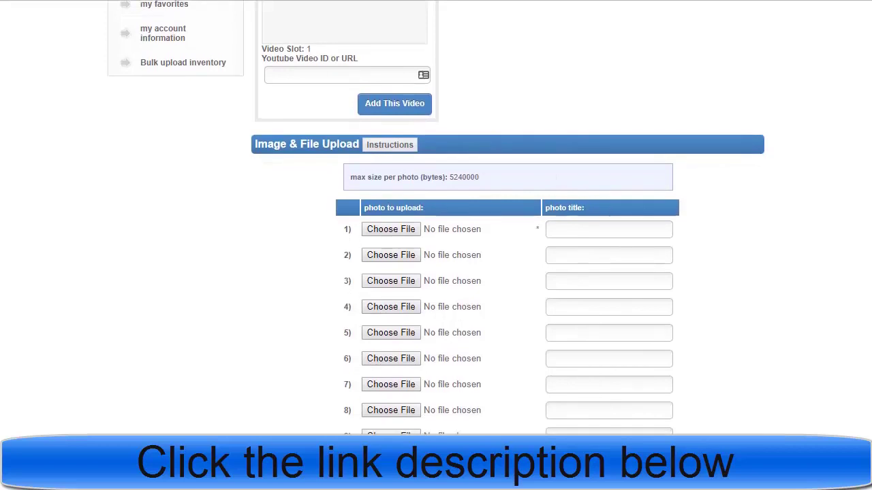
scroll(436, 218, "down", 1)
scroll(435, 218, "down", 1)
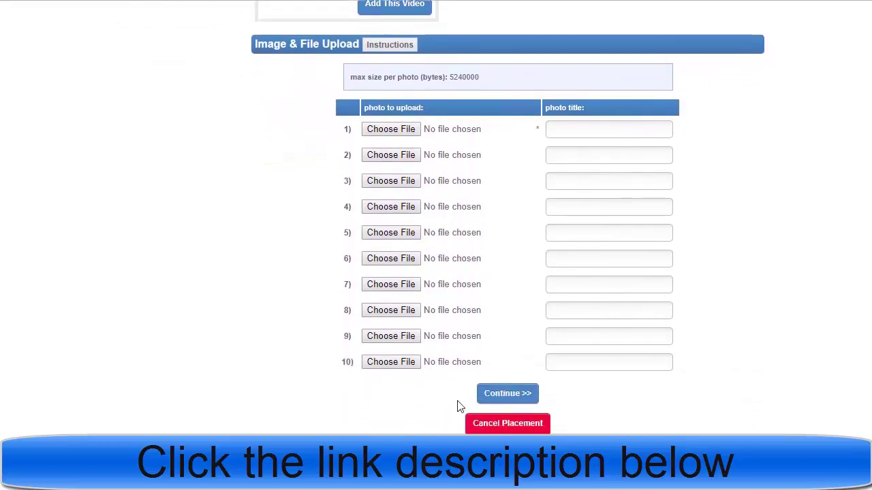
left_click(501, 395)
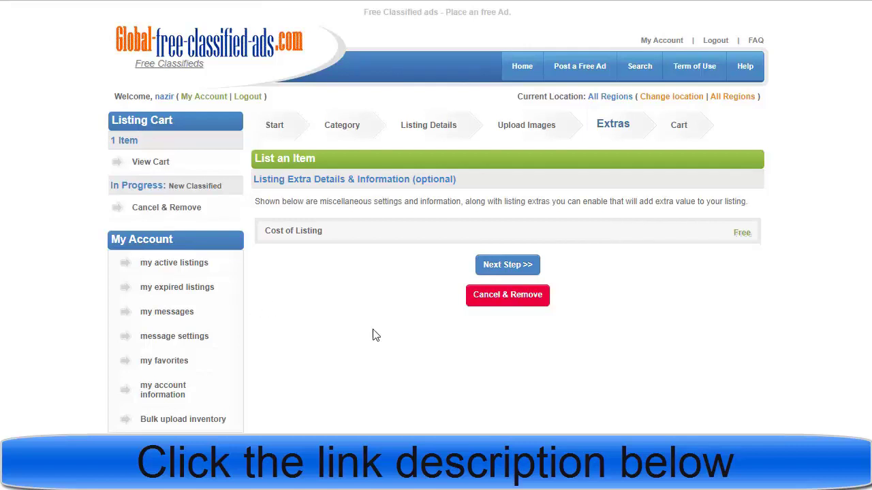
Step: Move from Extras to the Listing Cart and publish the free $0.00 classified
left_click(519, 265)
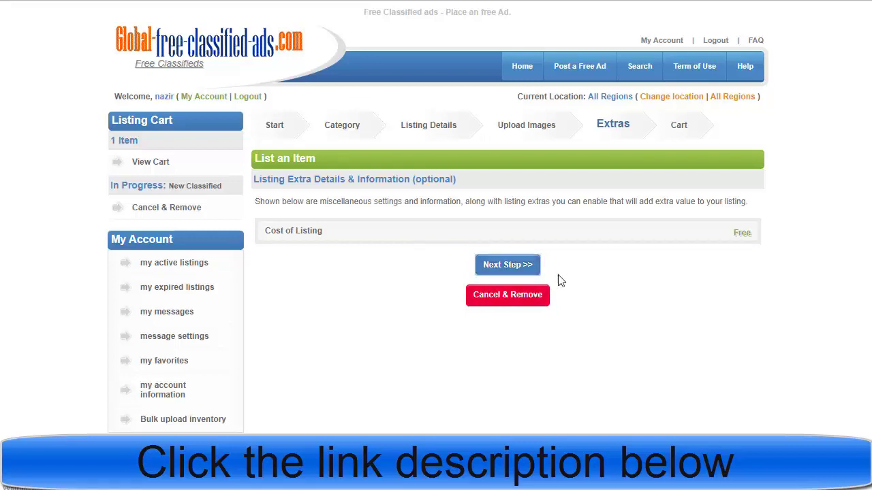
left_click(527, 267)
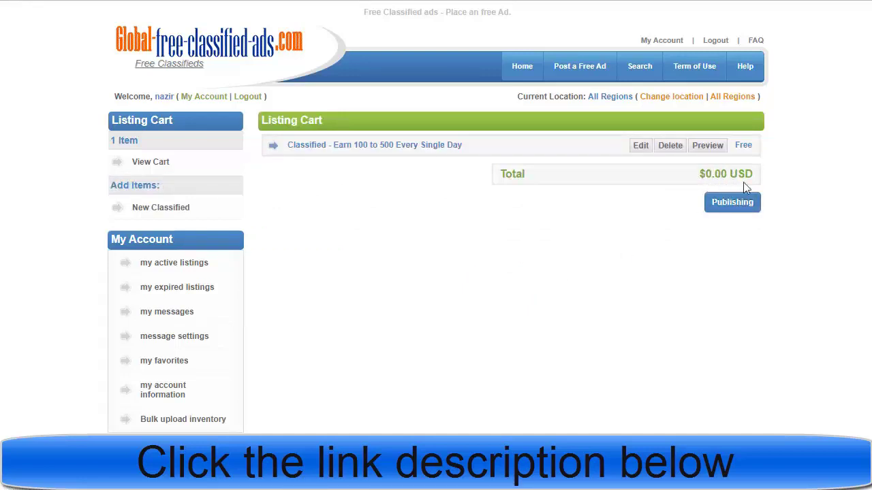
left_click(726, 204)
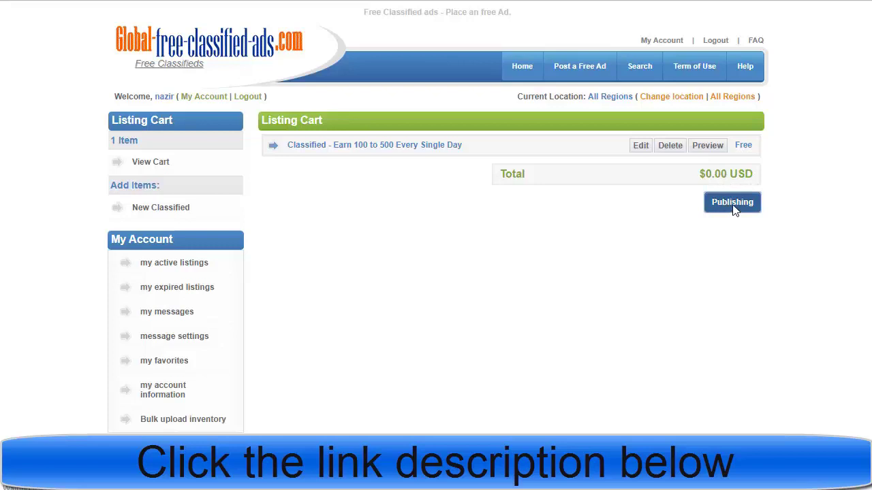
left_click(733, 205)
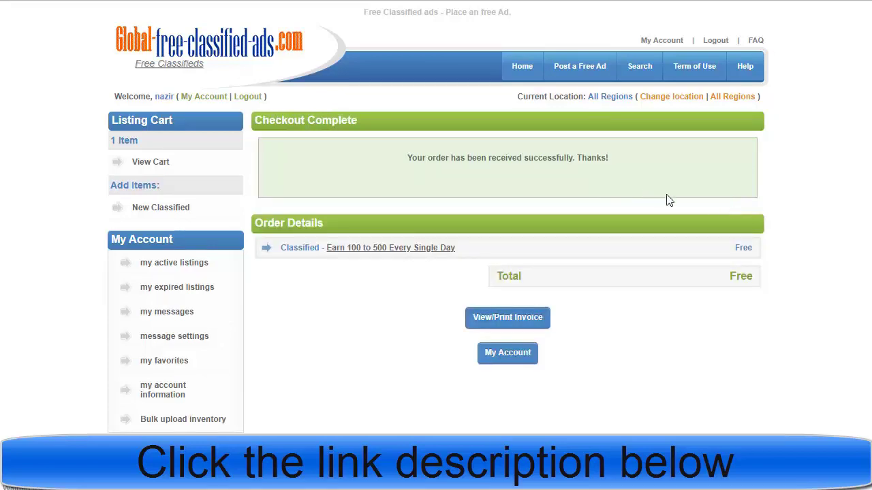